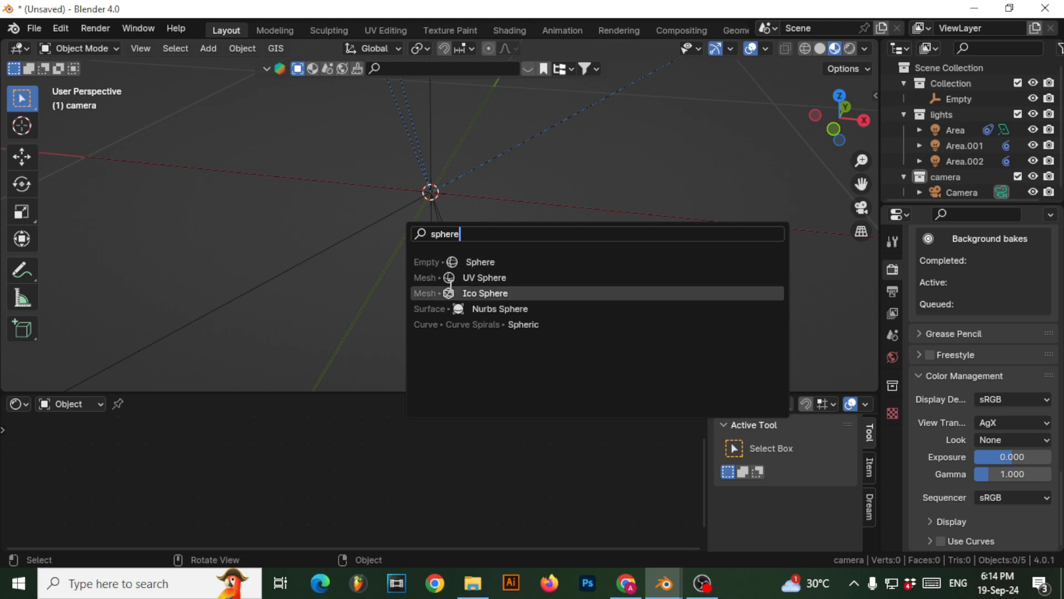
# - Add a UV sphere at the scene origin and shade it smooth
pyautogui.click(427, 277)
pyautogui.scroll(-5, 558, 197)
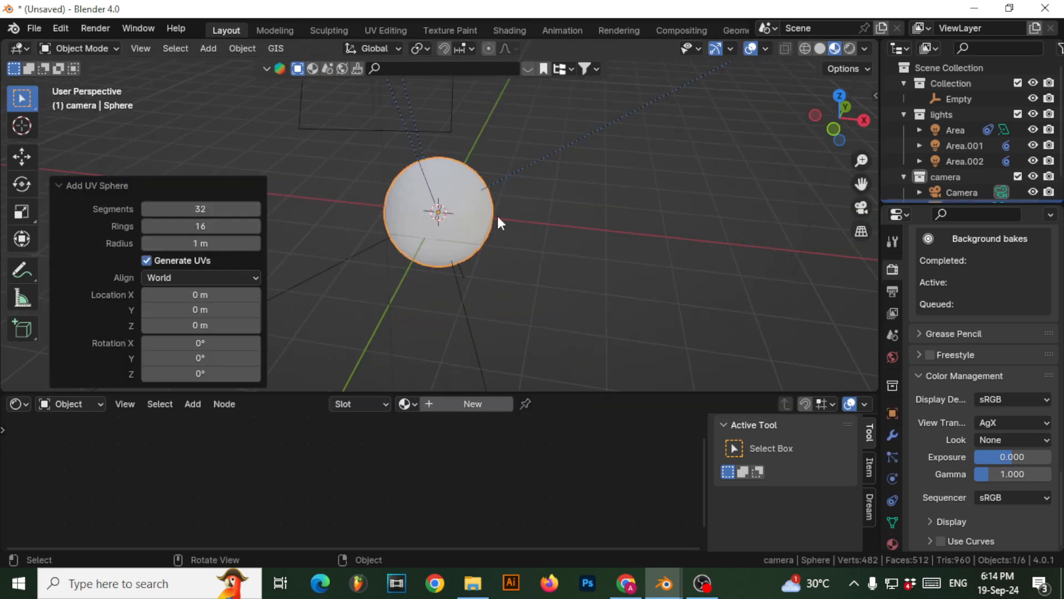
pyautogui.rightClick(429, 212)
pyautogui.click(411, 214)
pyautogui.scroll(4, 408, 241)
pyautogui.scroll(-3, 410, 240)
pyautogui.moveTo(408, 221); pyautogui.dragTo(397, 185, button='middle')
pyautogui.scroll(-1, 389, 171)
pyautogui.scroll(4, 390, 175)
pyautogui.scroll(-2, 391, 175)
# - Create a new material for the sphere and enlarge the shader editor area to make room for its nodes
pyautogui.click(462, 403)
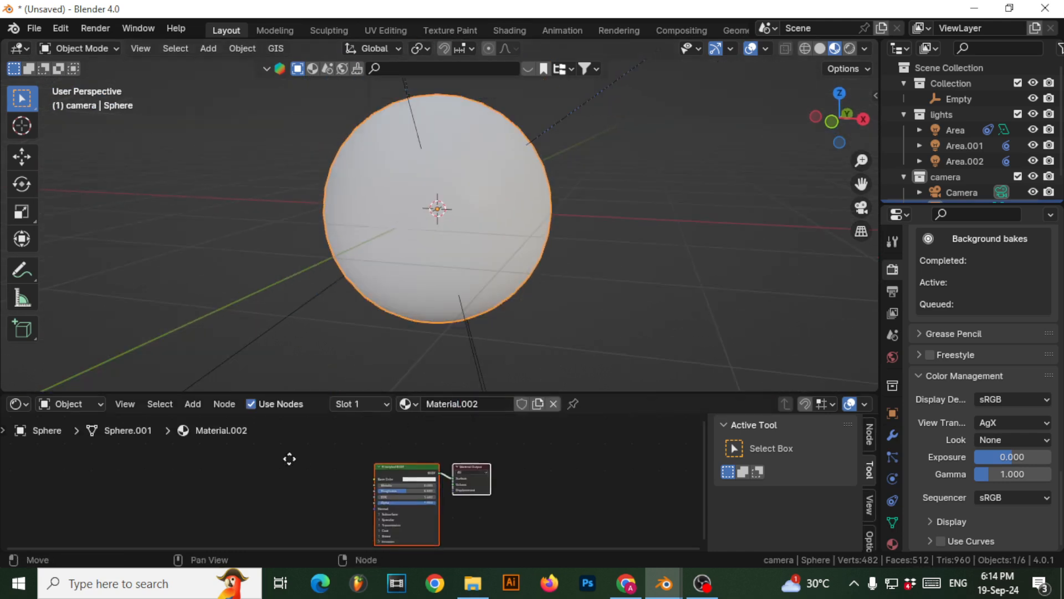
pyautogui.moveTo(296, 392); pyautogui.dragTo(300, 319)
pyautogui.scroll(3, 285, 411)
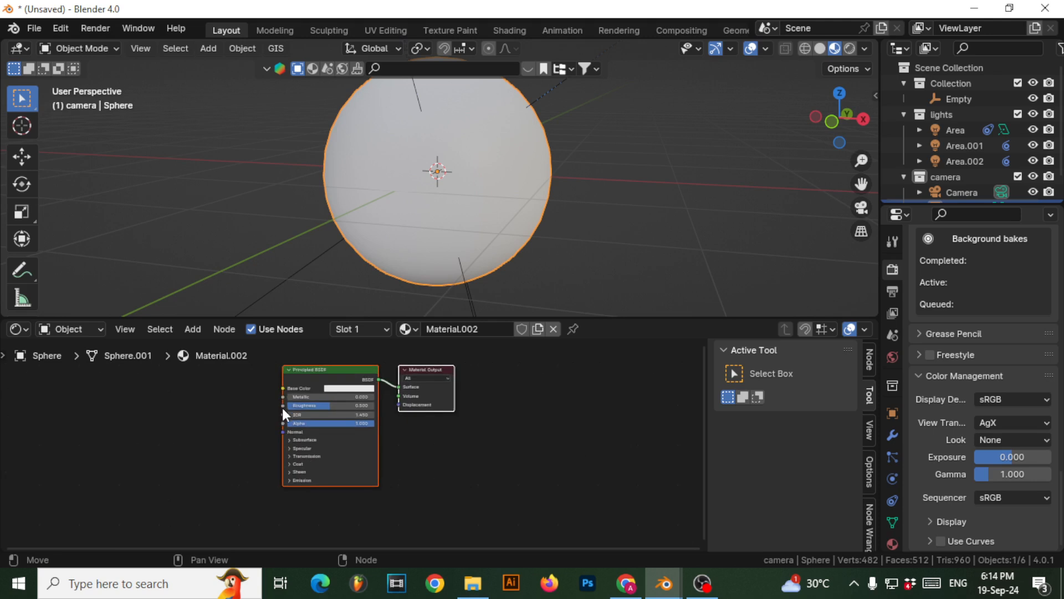
pyautogui.moveTo(219, 399); pyautogui.dragTo(316, 448, button='middle')
pyautogui.scroll(2, 341, 421)
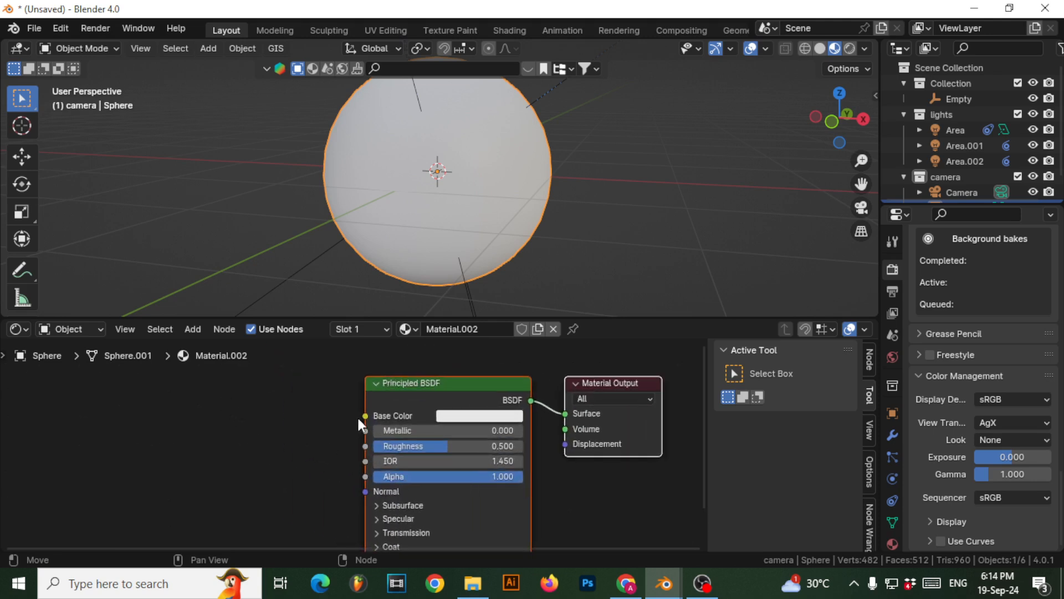
# - Add a Color Ramp node feeding the Principled BSDF's Base Color
pyautogui.moveTo(365, 416); pyautogui.dragTo(222, 408)
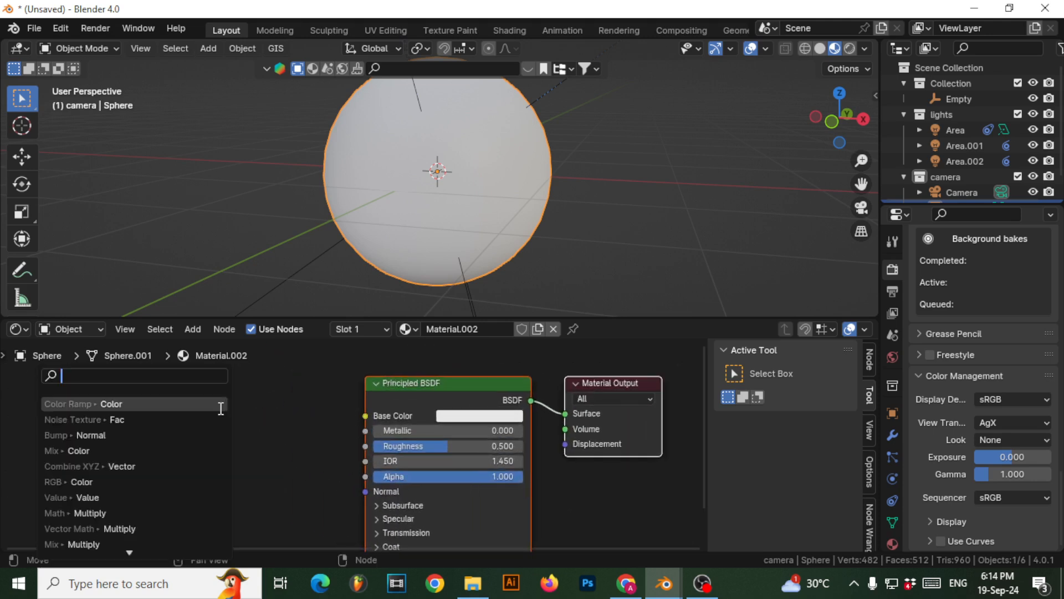
pyautogui.click(221, 408)
pyautogui.click(315, 364)
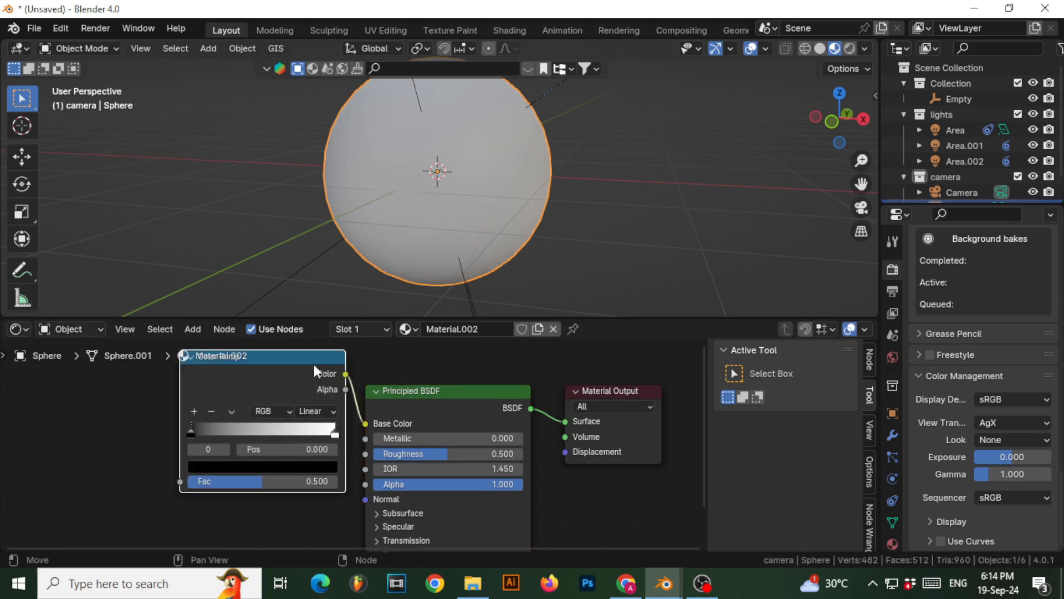
# - Colour the ramp's black first stop dark teal, with hue 0.479, saturation 1.000 and value 0.067
pyautogui.click(205, 463)
pyautogui.moveTo(328, 302); pyautogui.dragTo(326, 252)
pyautogui.moveTo(264, 281)
pyautogui.mouseDown()
pyautogui.moveTo(246, 251)
pyautogui.moveTo(233, 254)
pyautogui.mouseUp()
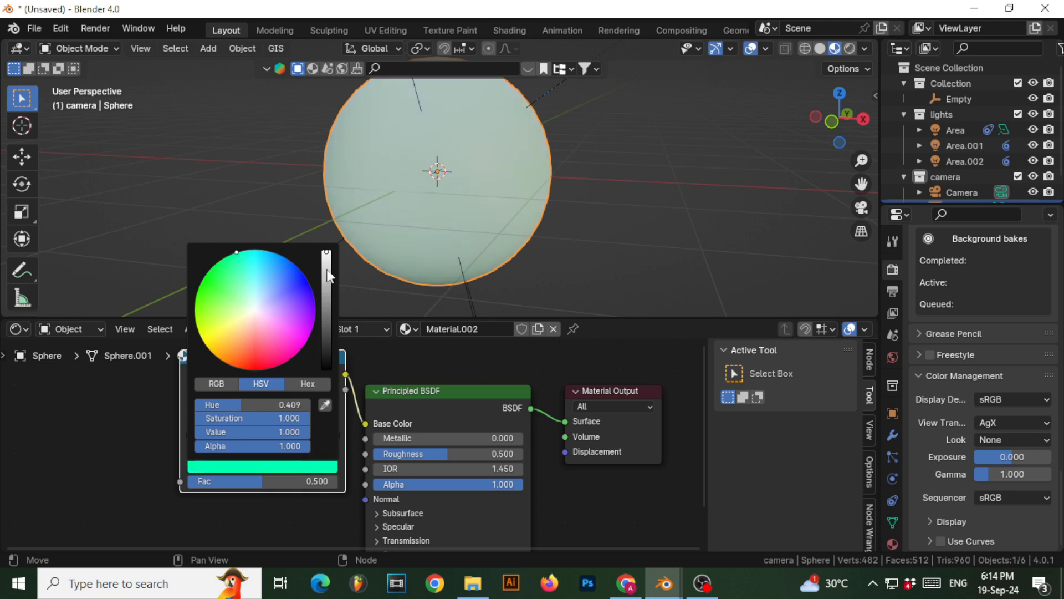
pyautogui.moveTo(327, 269); pyautogui.dragTo(326, 321)
pyautogui.moveTo(227, 255); pyautogui.dragTo(251, 250)
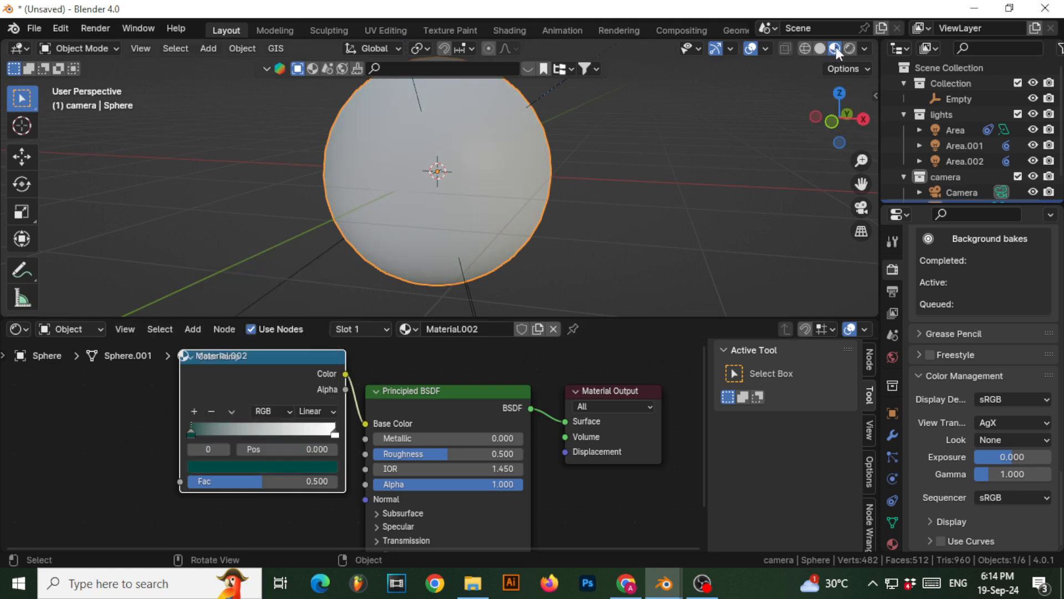
# - Change the Color Ramp's white end stop to a very dark green
pyautogui.click(335, 435)
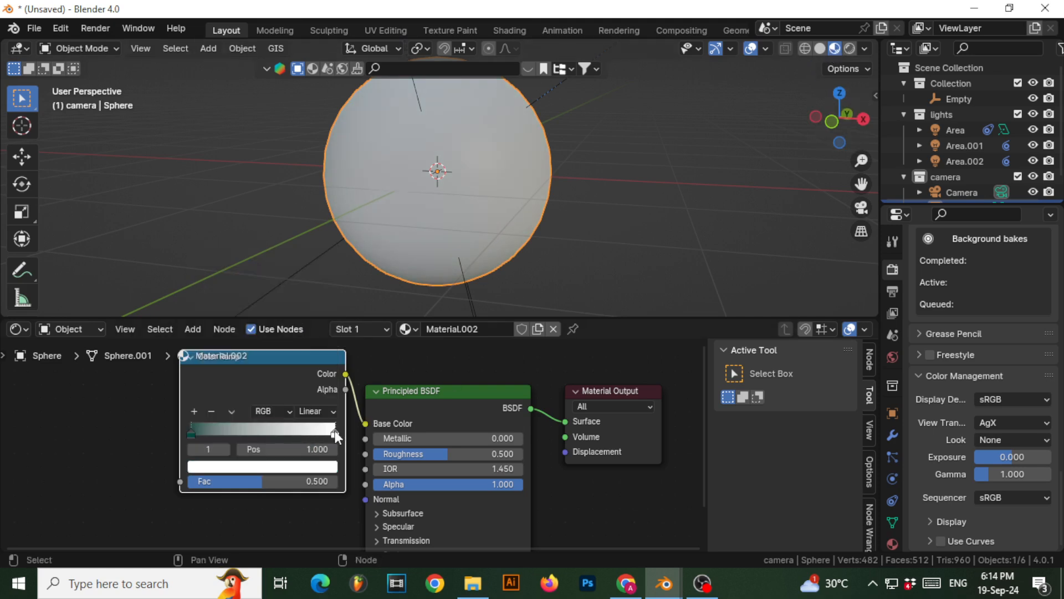
pyautogui.click(310, 468)
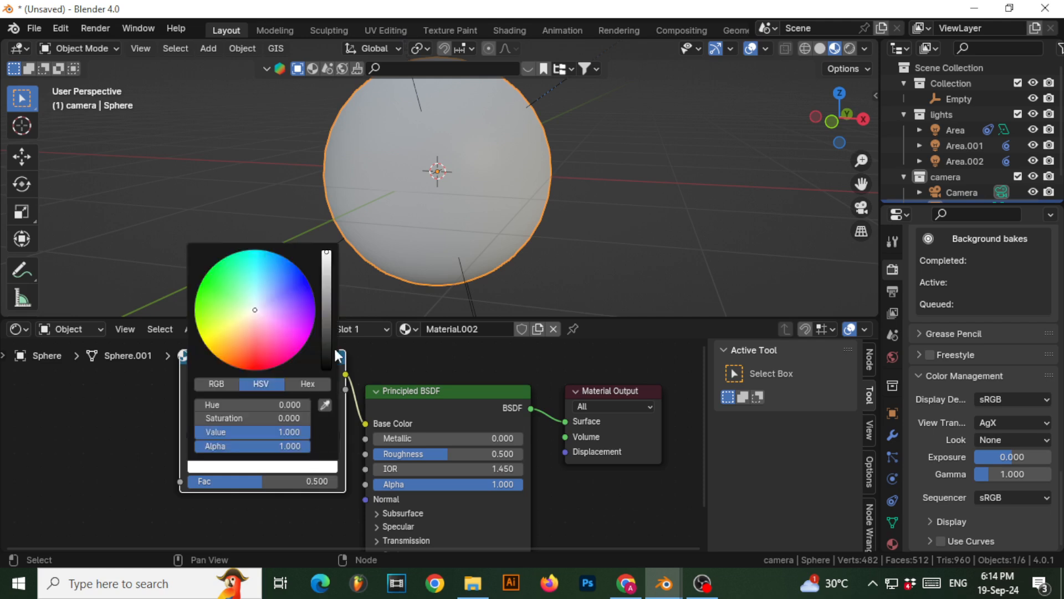
pyautogui.moveTo(326, 309); pyautogui.dragTo(326, 368)
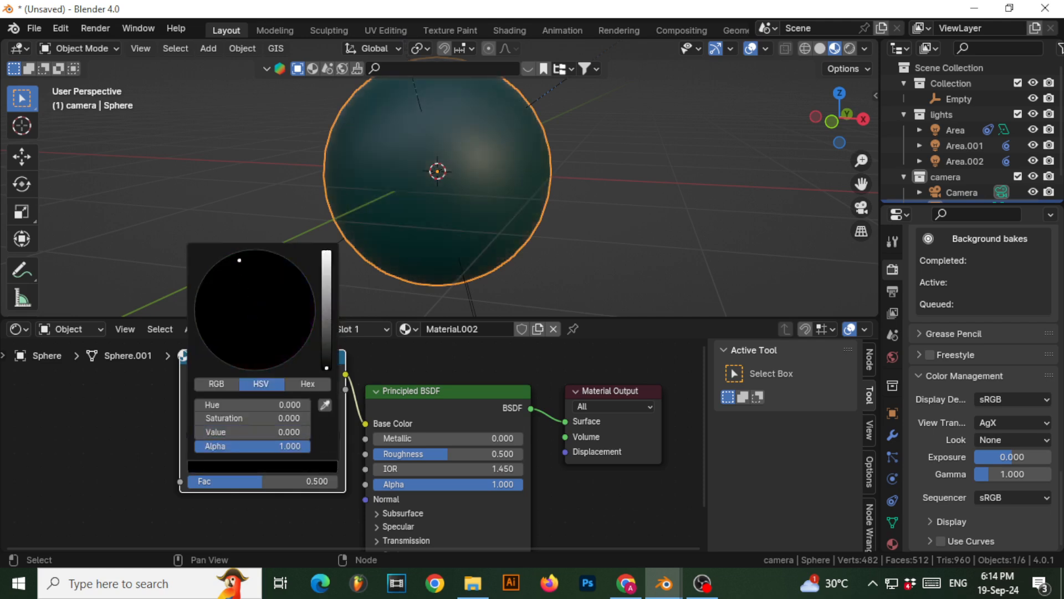
pyautogui.moveTo(325, 314); pyautogui.dragTo(326, 307)
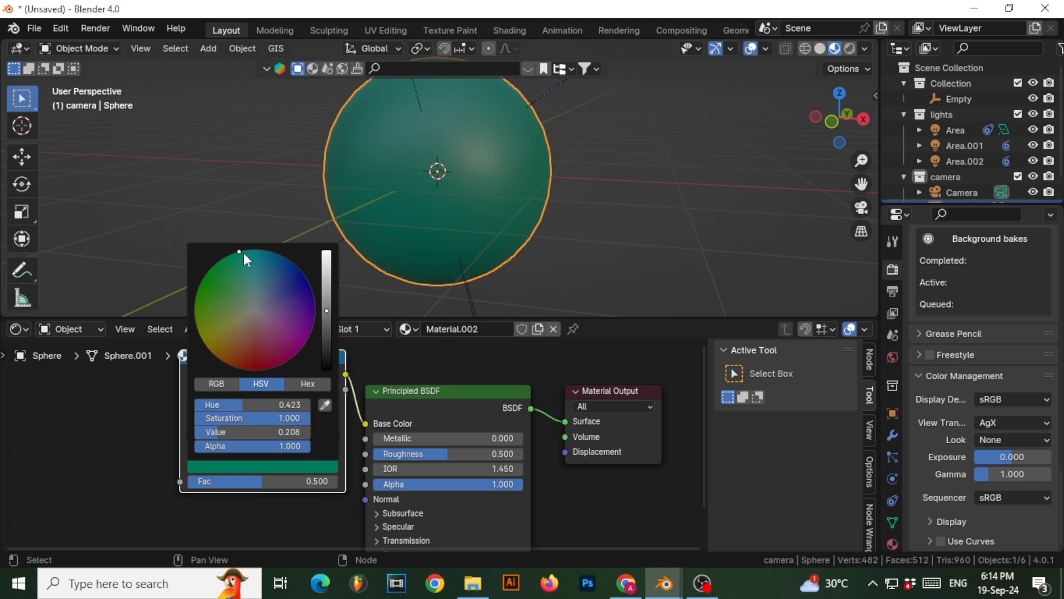
pyautogui.moveTo(236, 253); pyautogui.dragTo(243, 253)
pyautogui.moveTo(326, 328); pyautogui.dragTo(327, 351)
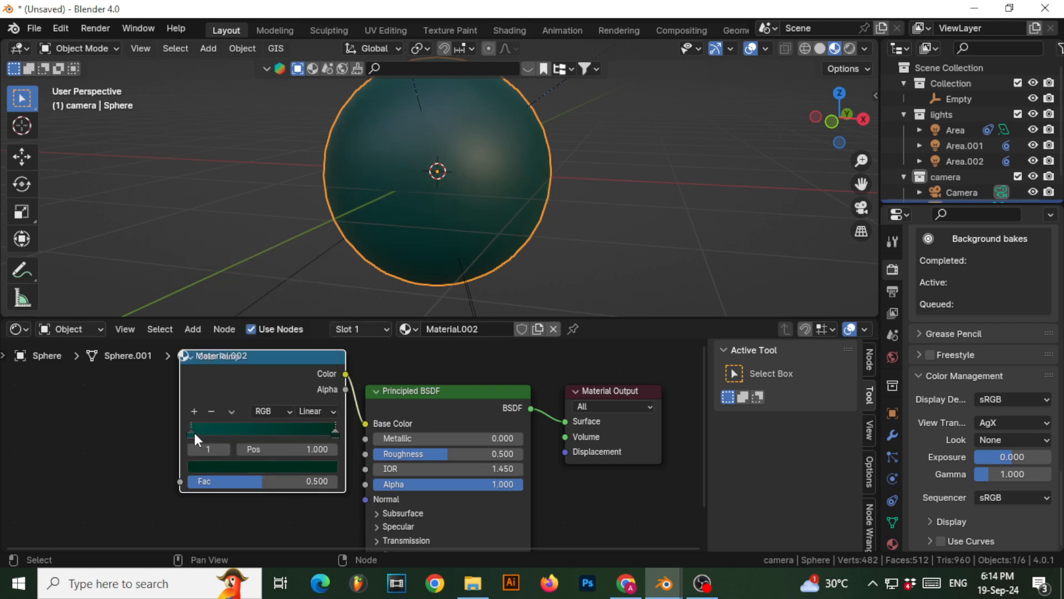
# - Darken the teal colour of the Color Ramp's first stop slightly
pyautogui.click(191, 430)
pyautogui.click(250, 465)
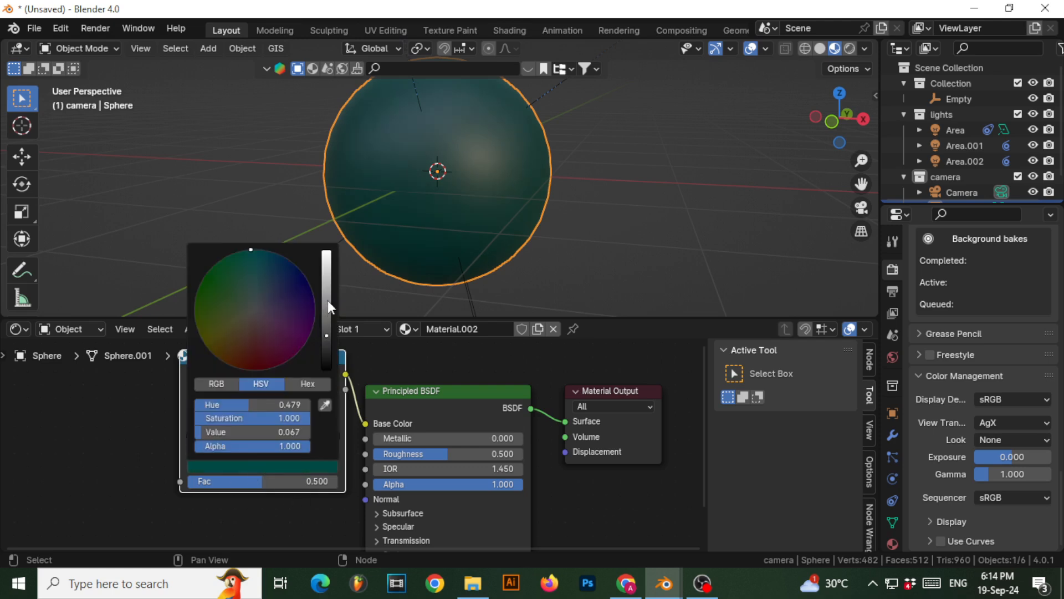
pyautogui.moveTo(327, 314); pyautogui.dragTo(327, 339)
# - Shift the ramp's second stop to position 0.614 and place the Color Ramp node farther from the Principled BSDF
pyautogui.moveTo(334, 431); pyautogui.dragTo(297, 431)
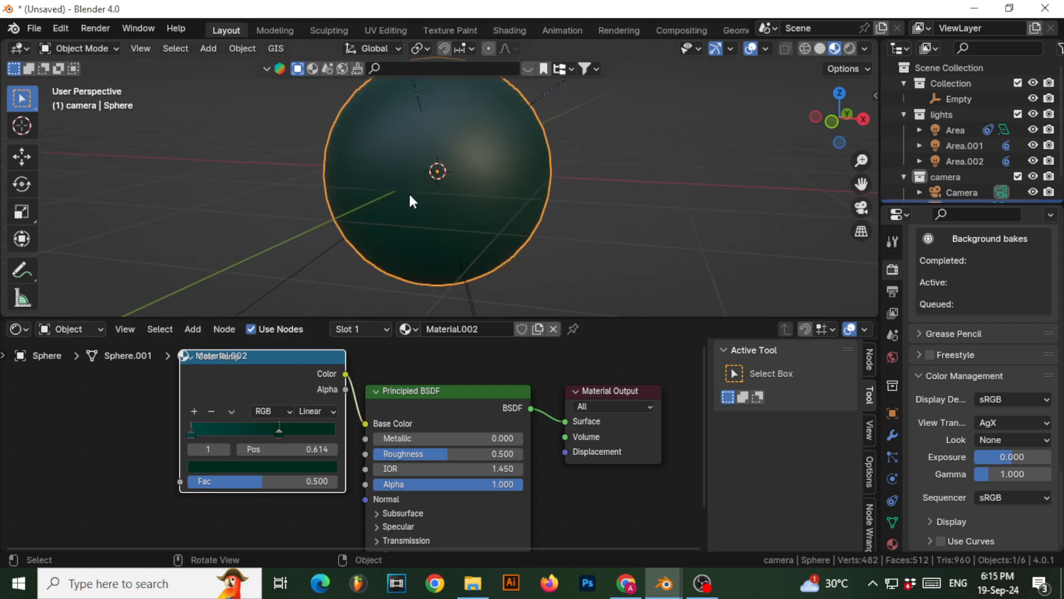
pyautogui.moveTo(214, 384); pyautogui.dragTo(165, 384)
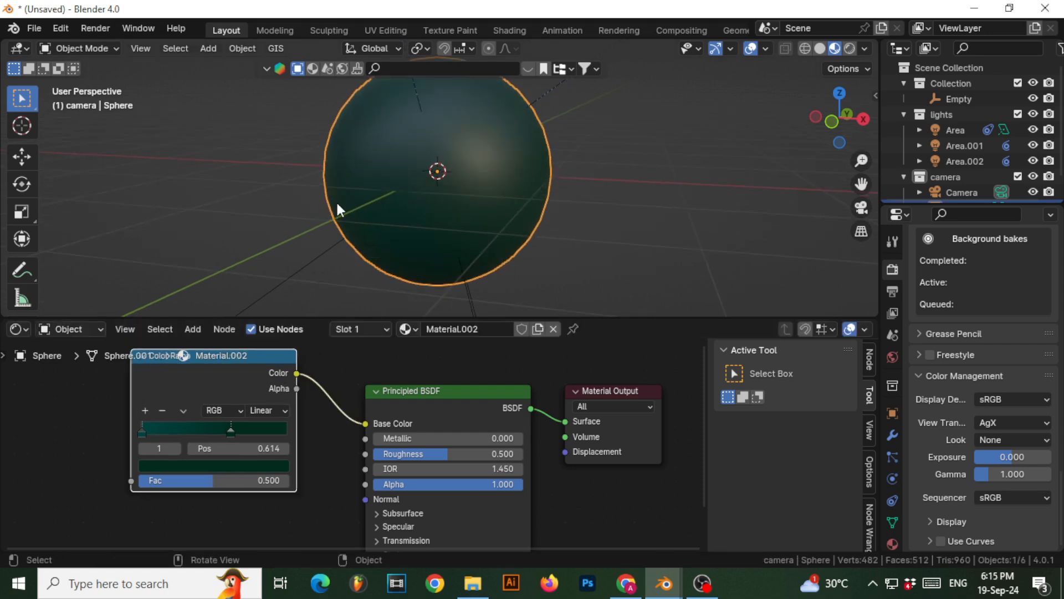
pyautogui.scroll(-5, 336, 201)
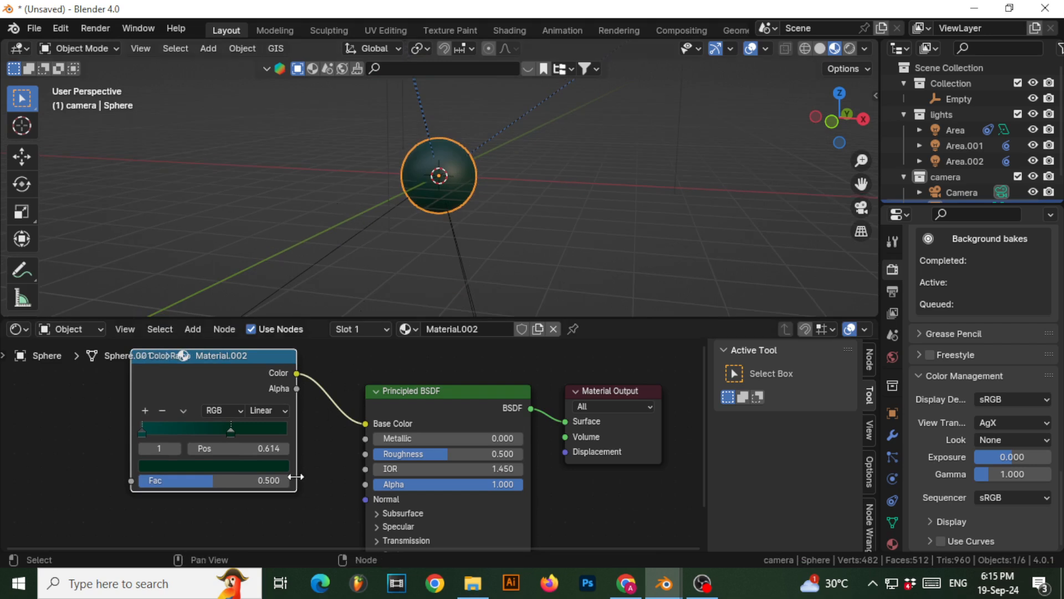
# - Add a Bump node connected to the Principled BSDF's Normal input and place it below the Color Ramp
pyautogui.moveTo(337, 521); pyautogui.dragTo(526, 437, button='middle')
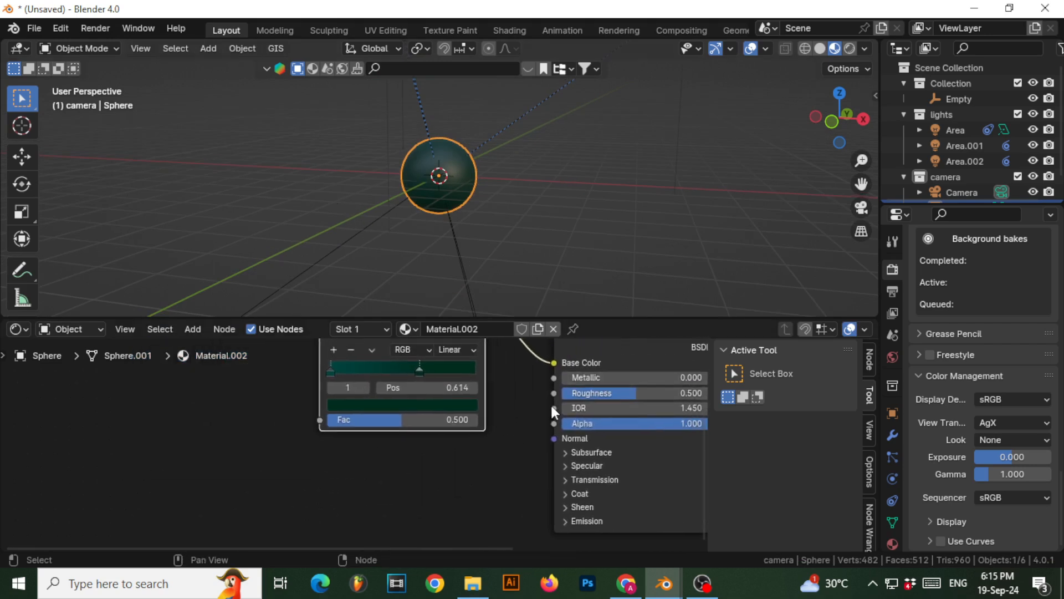
pyautogui.moveTo(552, 393); pyautogui.dragTo(541, 405)
pyautogui.click(311, 470)
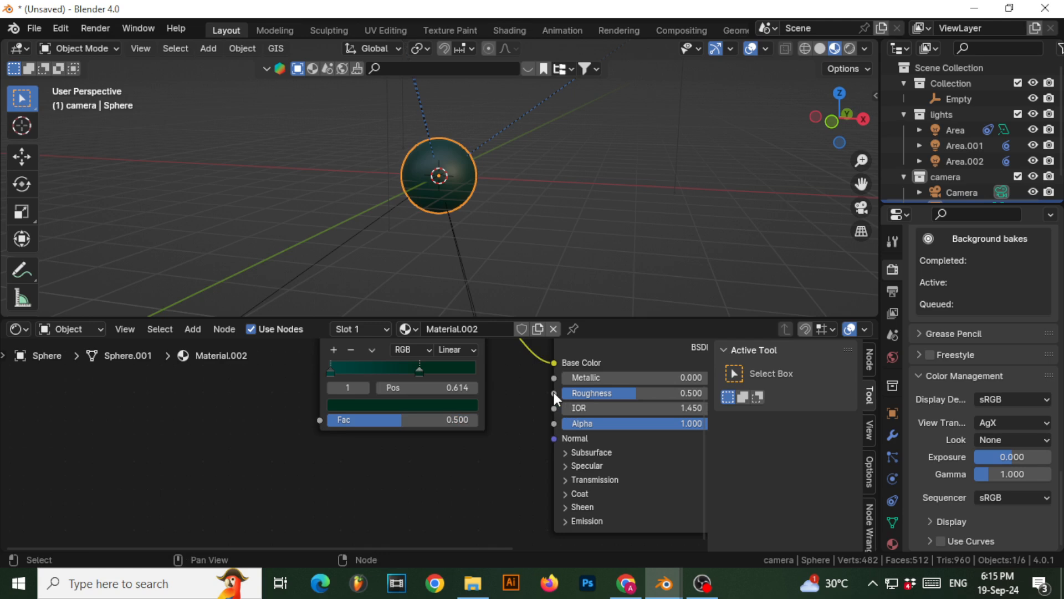
pyautogui.moveTo(554, 438); pyautogui.dragTo(467, 488)
pyautogui.write('bump')
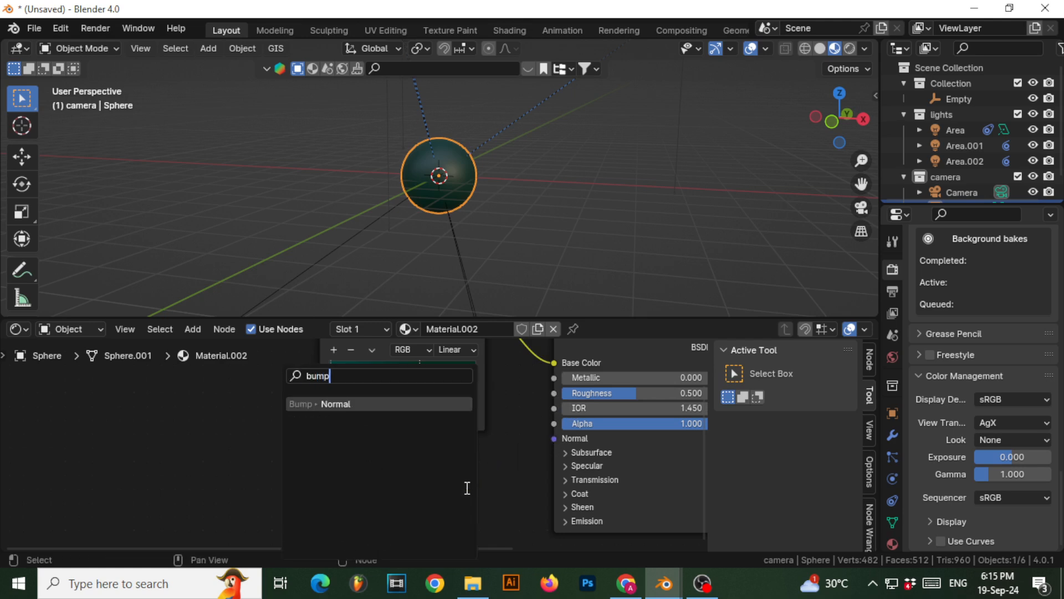
pyautogui.press('Return')
pyautogui.click(453, 466)
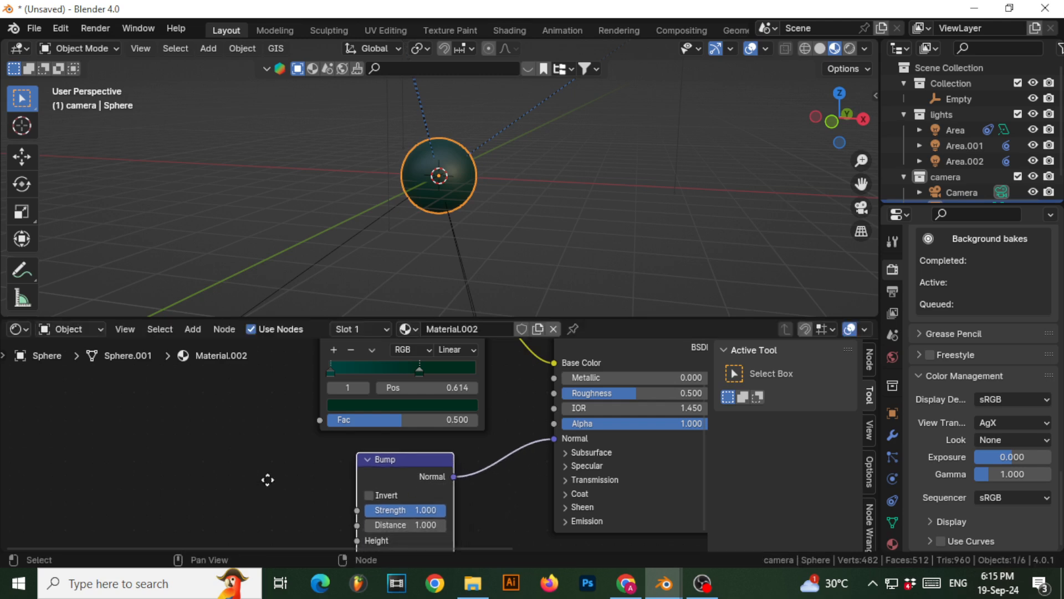
# - Add a Voronoi Texture node with its Distance output feeding the Bump node's Height input
pyautogui.moveTo(369, 530); pyautogui.dragTo(473, 449, button='middle')
pyautogui.moveTo(461, 459); pyautogui.dragTo(282, 367)
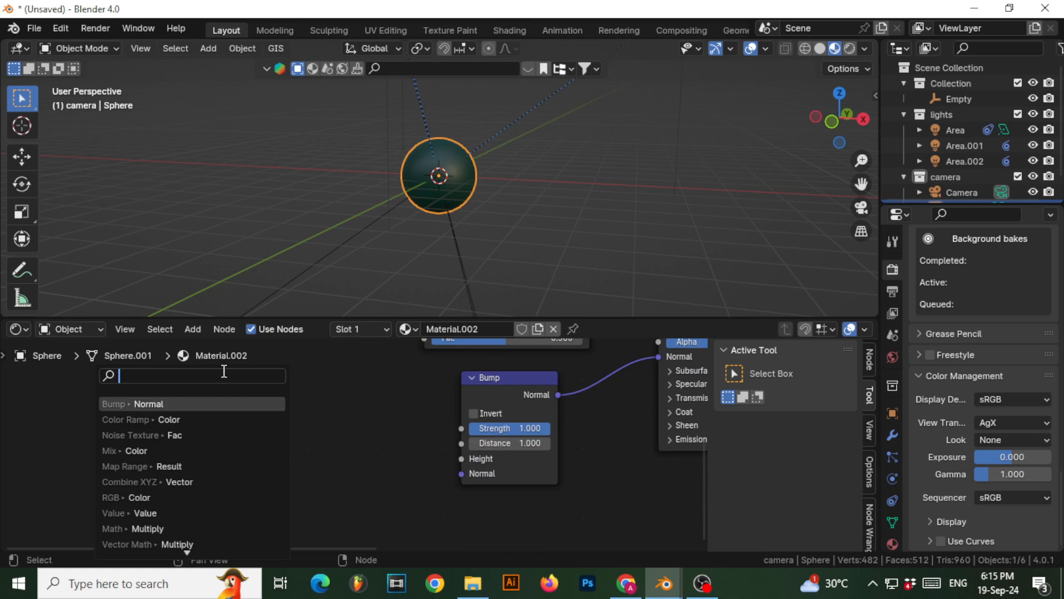
pyautogui.write('voro')
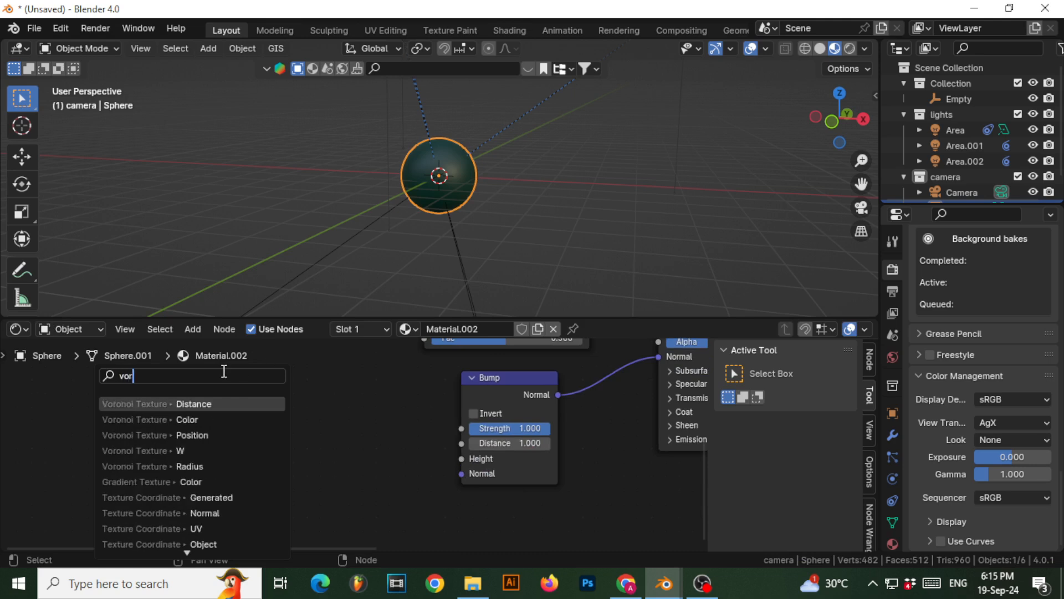
pyautogui.press('Return')
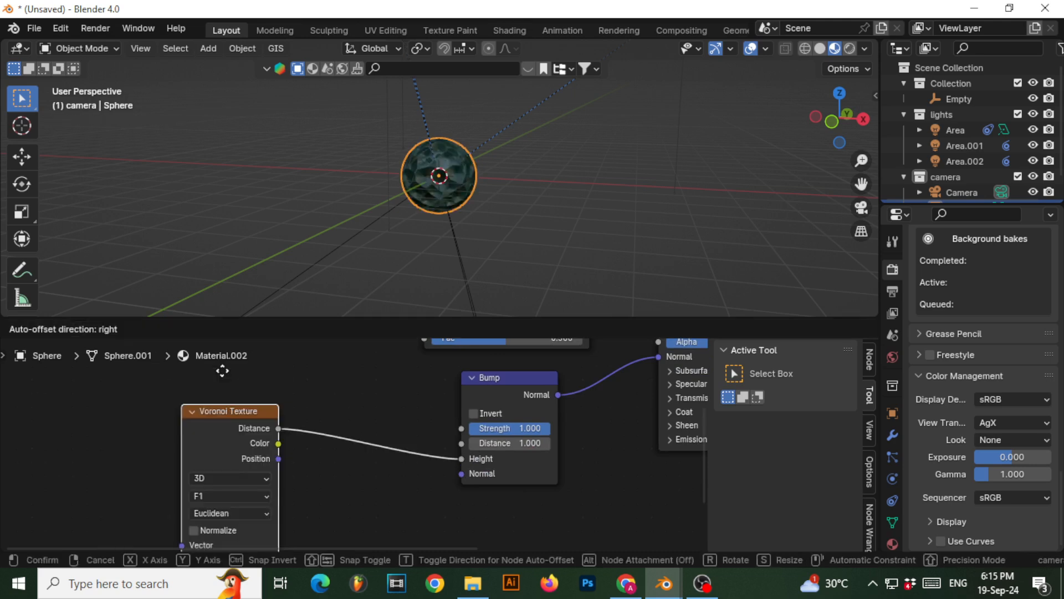
pyautogui.click(222, 371)
# - Examine the Voronoi bump pattern on the sphere's surface from near, far and a different angle
pyautogui.scroll(8, 391, 189)
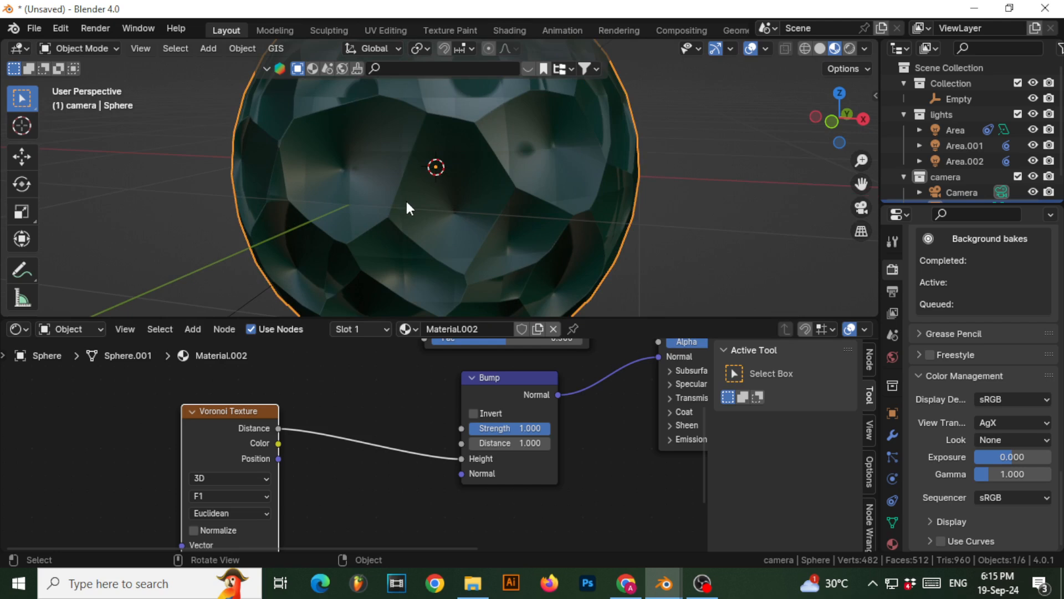
pyautogui.scroll(-5, 415, 206)
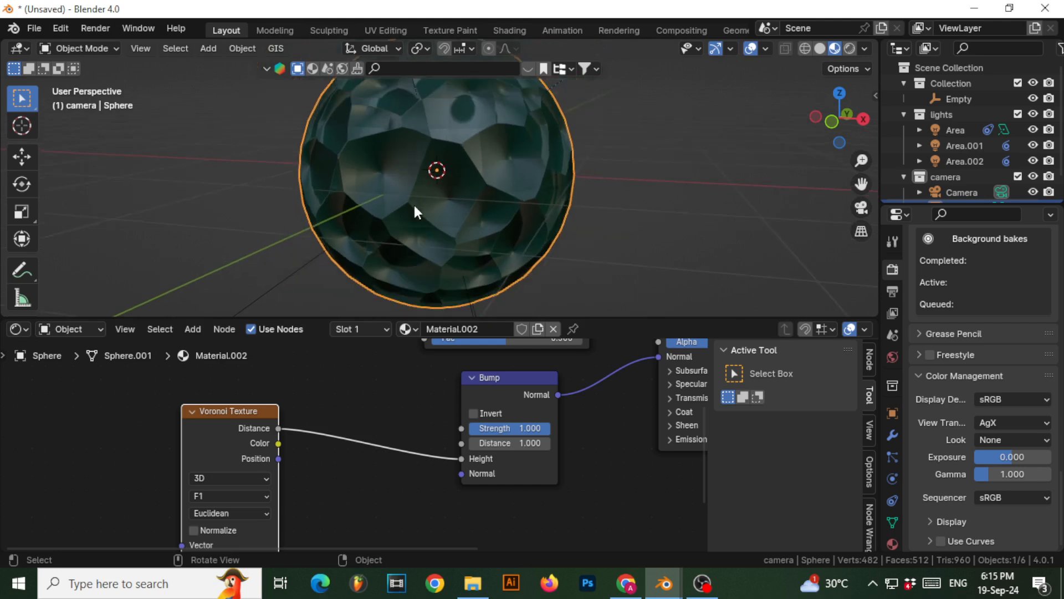
pyautogui.scroll(5, 415, 206)
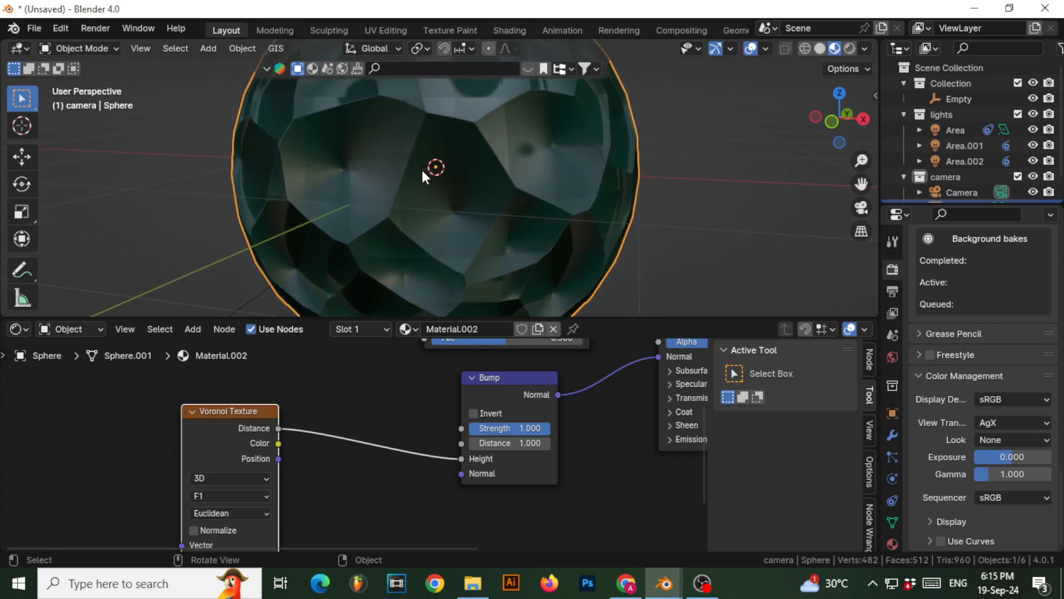
pyautogui.scroll(-5, 422, 169)
pyautogui.scroll(4, 424, 171)
pyautogui.moveTo(422, 167); pyautogui.dragTo(446, 200, button='middle')
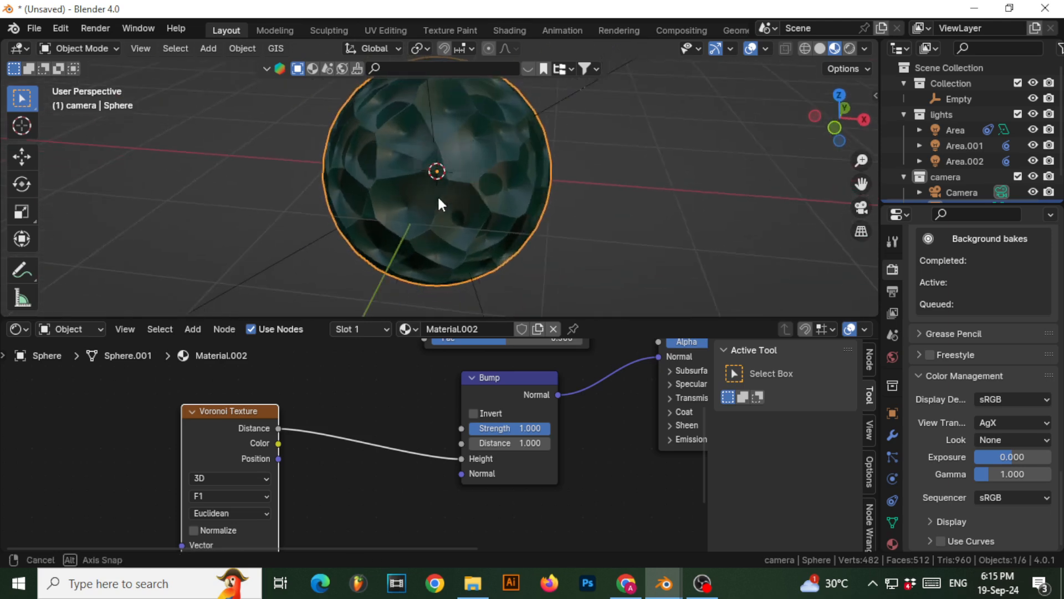
pyautogui.scroll(-6, 426, 186)
pyautogui.scroll(1, 342, 436)
# - Turn on Invert for the Bump node and lower its Strength to 0.367
pyautogui.scroll(2, 296, 506)
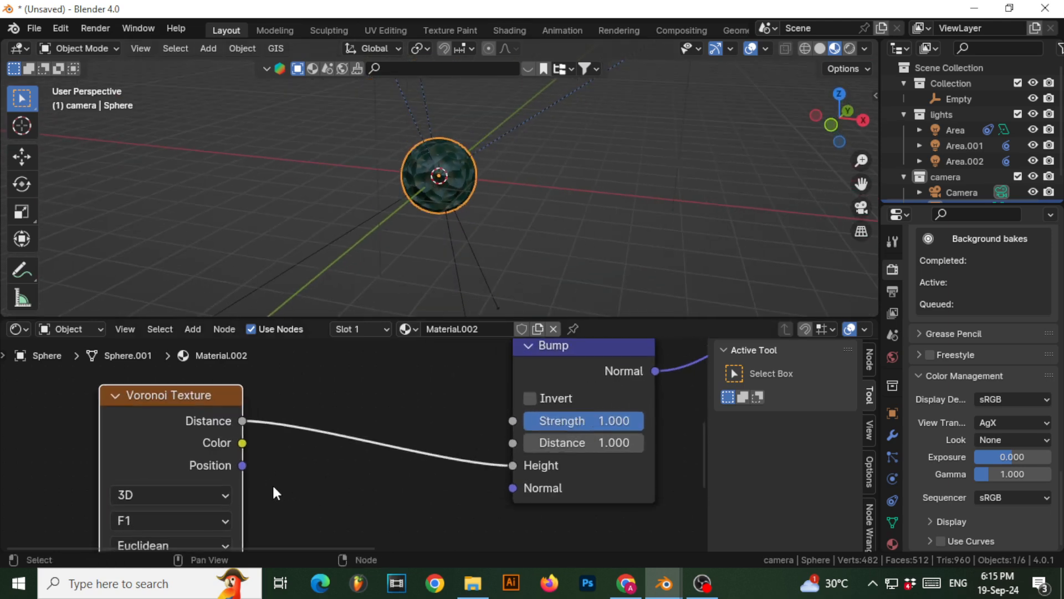
pyautogui.moveTo(277, 470); pyautogui.dragTo(301, 456, button='middle')
pyautogui.scroll(7, 481, 139)
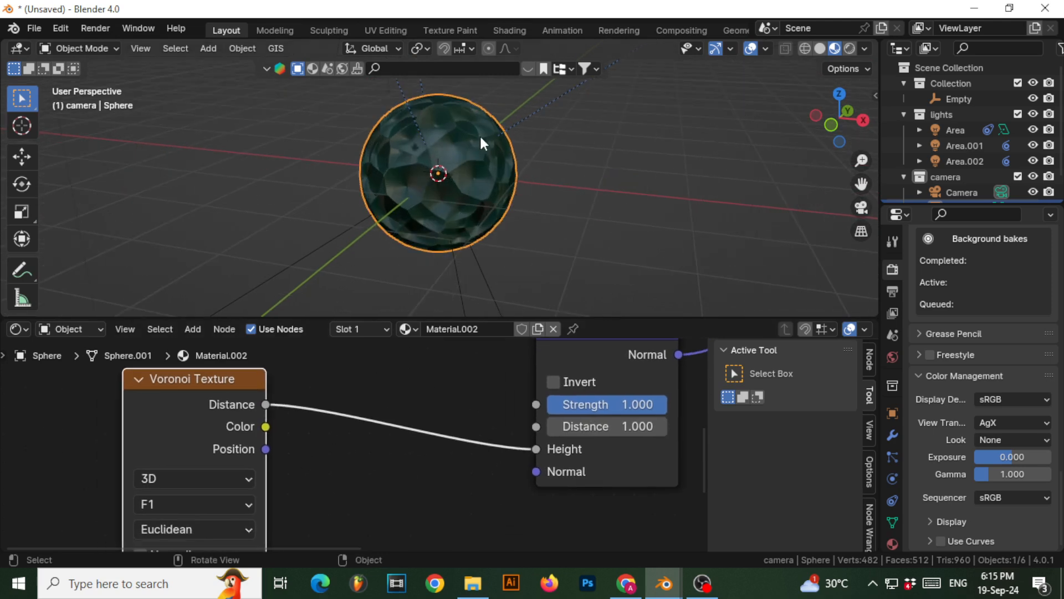
pyautogui.click(553, 382)
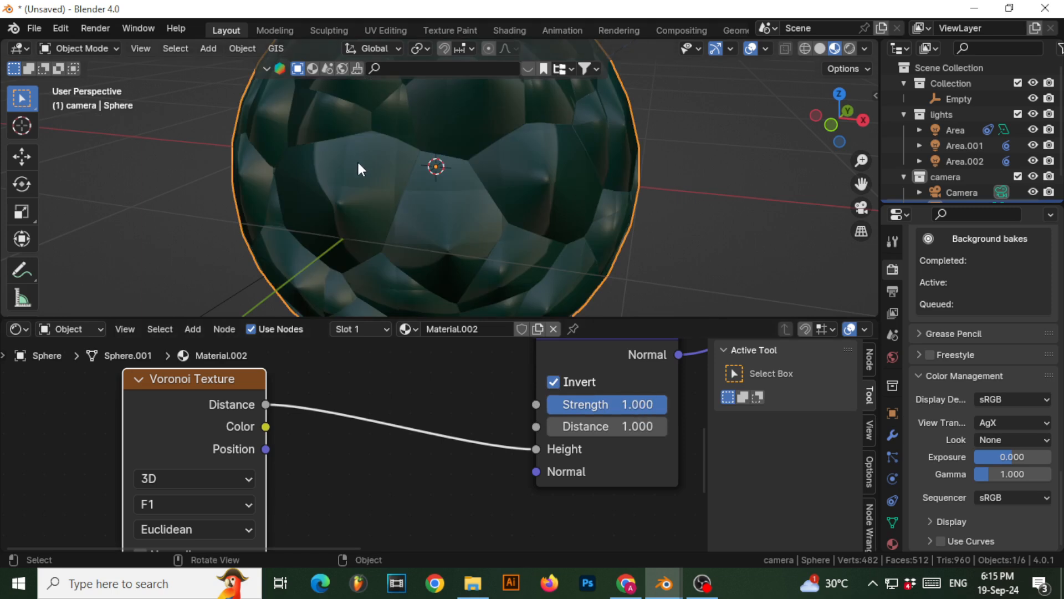
pyautogui.scroll(-2, 356, 160)
pyautogui.moveTo(430, 171); pyautogui.dragTo(398, 159, button='middle')
pyautogui.moveTo(603, 402)
pyautogui.mouseDown()
pyautogui.moveTo(514, 402)
pyautogui.moveTo(592, 405)
pyautogui.mouseUp()
pyautogui.scroll(-5, 421, 222)
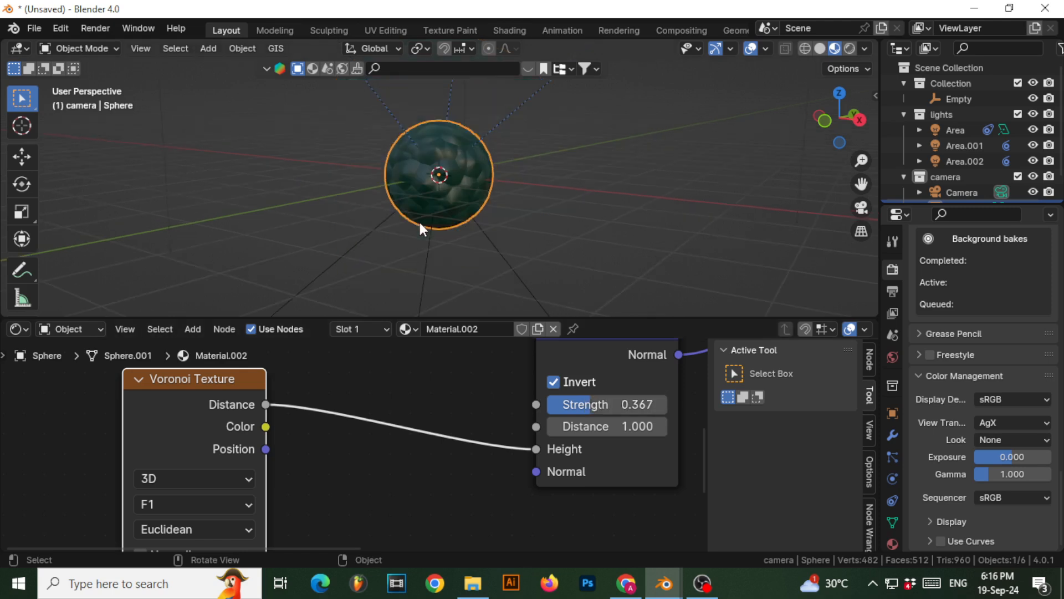
pyautogui.scroll(4, 399, 168)
# - Raise the Voronoi Texture's Scale to 103.900 for a fine surface grain
pyautogui.moveTo(298, 462); pyautogui.dragTo(384, 348, button='middle')
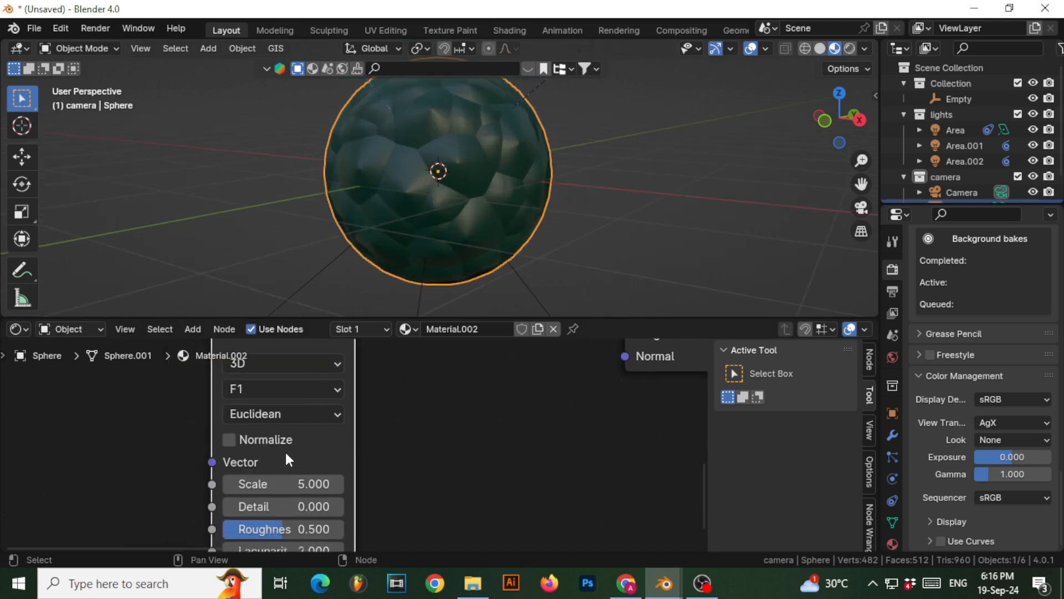
pyautogui.moveTo(247, 484); pyautogui.dragTo(553, 484)
pyautogui.scroll(4, 385, 159)
pyautogui.scroll(-4, 385, 159)
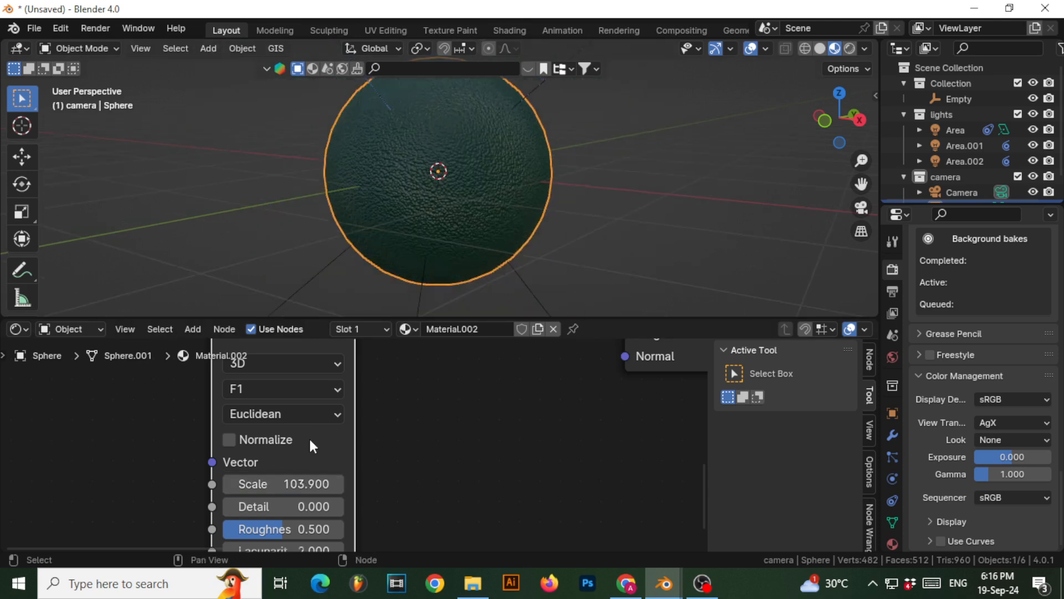
# - Set the Voronoi Texture's Detail to 15.000 and its Roughness to 0.700
pyautogui.moveTo(299, 517); pyautogui.dragTo(295, 449, button='middle')
pyautogui.moveTo(280, 461); pyautogui.dragTo(343, 439)
pyautogui.scroll(5, 471, 145)
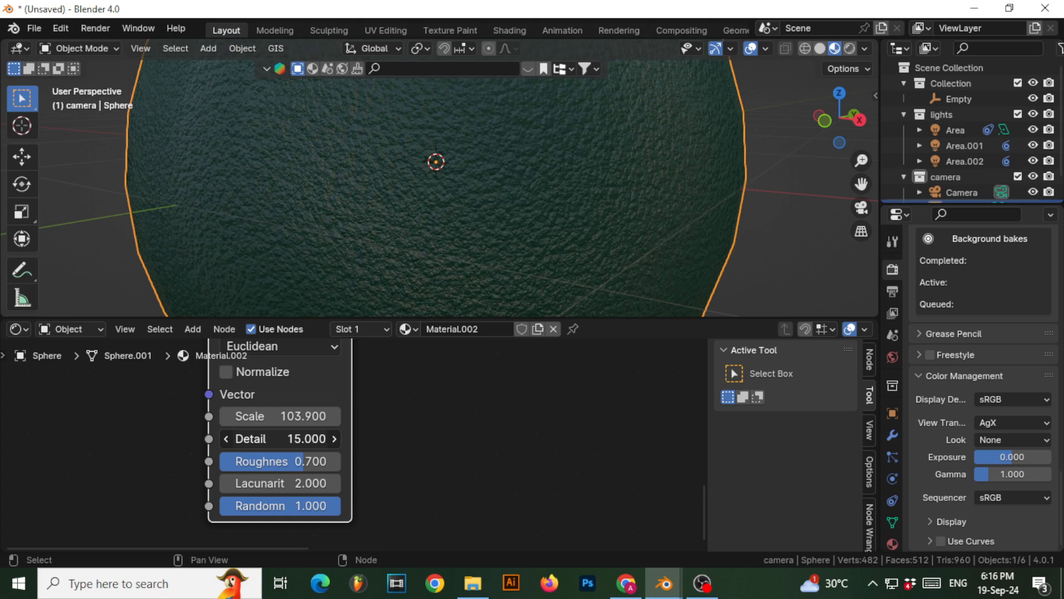
# - Set the Voronoi Texture's Detail to 0.300, Roughness to 0.425 and Scale to 100.500, trying zero Randomness before restoring it to 1.000
pyautogui.moveTo(327, 439); pyautogui.dragTo(261, 439)
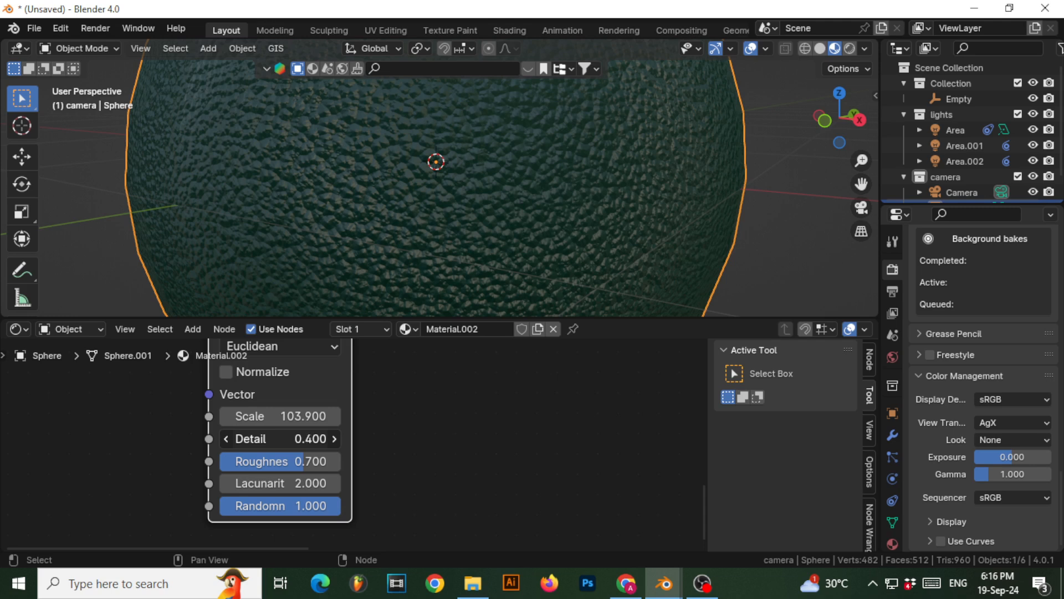
pyautogui.moveTo(266, 461)
pyautogui.mouseDown()
pyautogui.moveTo(310, 462)
pyautogui.moveTo(238, 461)
pyautogui.moveTo(287, 461)
pyautogui.moveTo(270, 461)
pyautogui.mouseUp()
pyautogui.moveTo(309, 506); pyautogui.dragTo(220, 505)
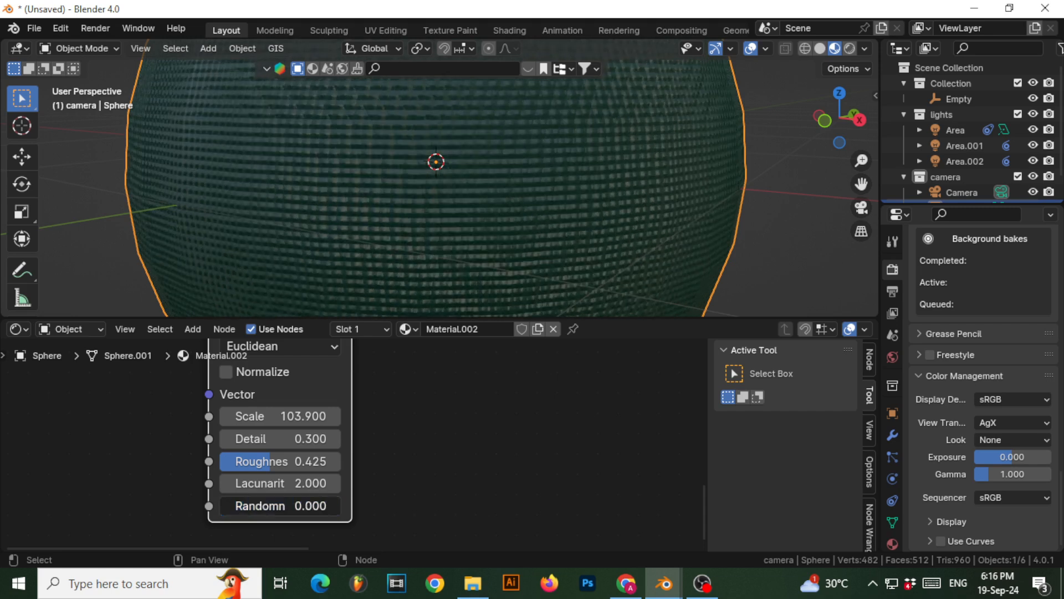
pyautogui.moveTo(220, 506); pyautogui.dragTo(340, 506)
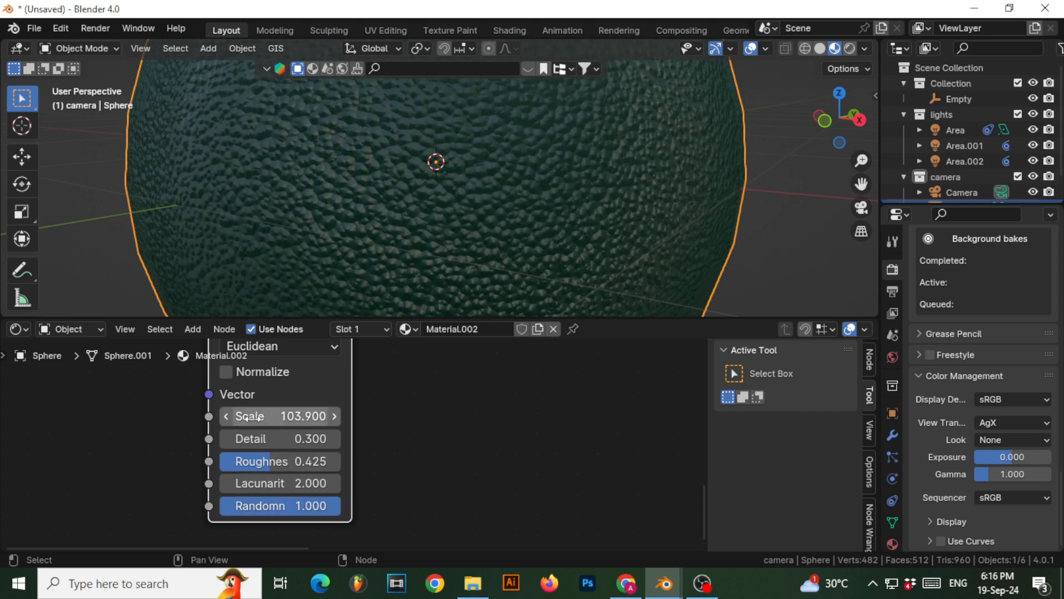
pyautogui.moveTo(255, 416)
pyautogui.mouseDown()
pyautogui.moveTo(233, 416)
pyautogui.moveTo(346, 416)
pyautogui.moveTo(237, 416)
pyautogui.moveTo(249, 416)
pyautogui.mouseUp()
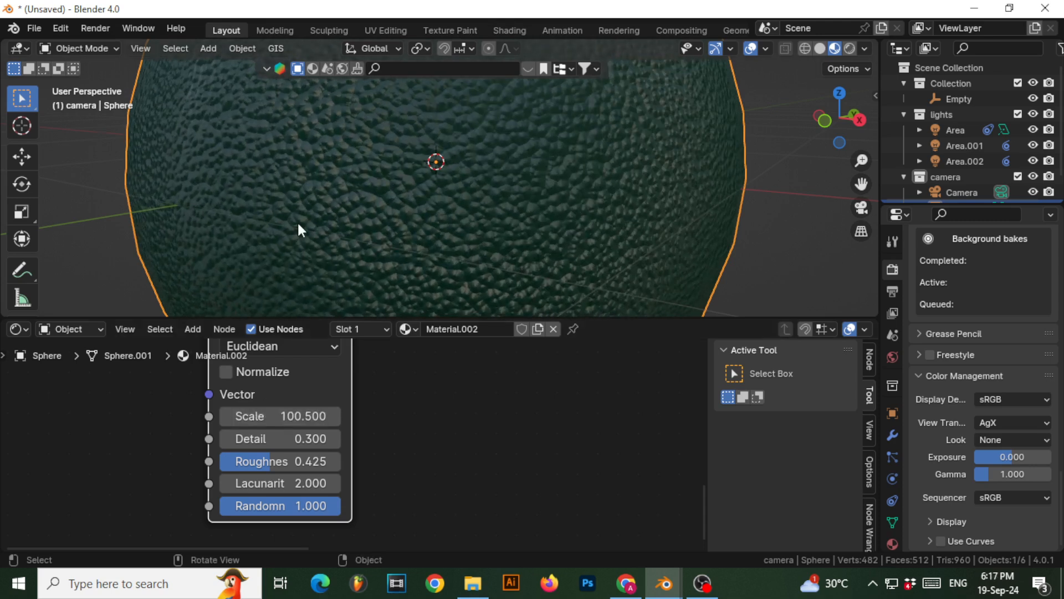
# - Connect the Voronoi Texture's Distance output to the Principled BSDF's Roughness input
pyautogui.scroll(-9, 298, 224)
pyautogui.scroll(4, 433, 193)
pyautogui.moveTo(433, 193); pyautogui.dragTo(389, 222, button='middle')
pyautogui.moveTo(548, 476); pyautogui.dragTo(221, 418, button='middle')
pyautogui.scroll(-3, 333, 454)
pyautogui.moveTo(443, 456); pyautogui.dragTo(471, 523, button='middle')
pyautogui.moveTo(339, 370); pyautogui.dragTo(192, 338)
pyautogui.moveTo(329, 416); pyautogui.dragTo(486, 512, button='middle')
pyautogui.moveTo(498, 459); pyautogui.dragTo(500, 520)
pyautogui.moveTo(250, 479); pyautogui.dragTo(535, 413)
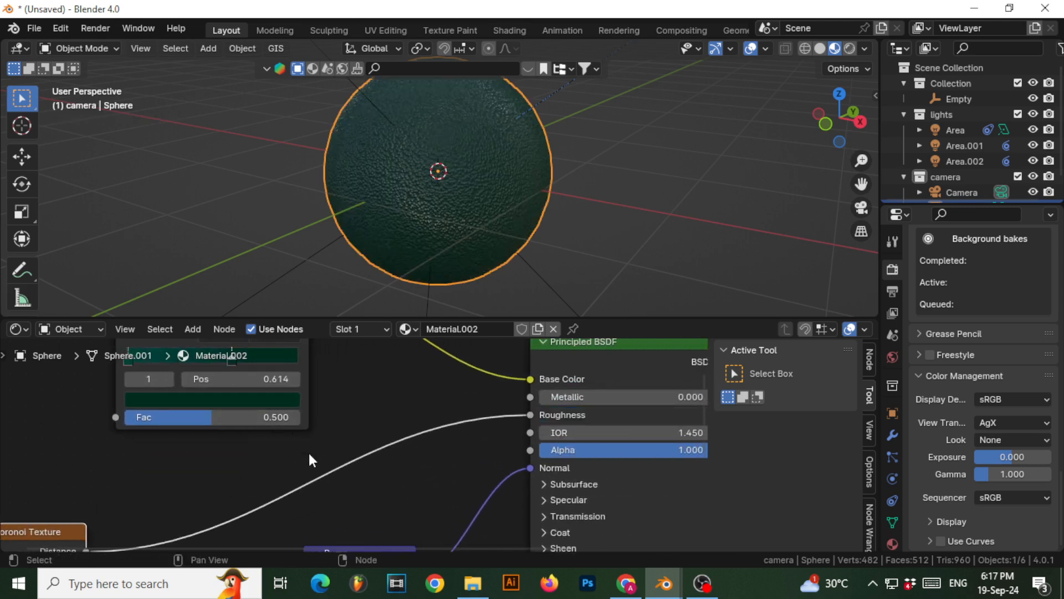
# - Insert a Color Ramp node on the link between the Voronoi Texture's Distance and the Principled BSDF's Roughness
pyautogui.moveTo(386, 177)
pyautogui.mouseDown(button='middle')
pyautogui.moveTo(463, 138)
pyautogui.moveTo(443, 83)
pyautogui.moveTo(380, 190)
pyautogui.moveTo(386, 199)
pyautogui.moveTo(370, 155)
pyautogui.moveTo(411, 161)
pyautogui.moveTo(478, 92)
pyautogui.moveTo(472, 302)
pyautogui.moveTo(459, 97)
pyautogui.moveTo(398, 234)
pyautogui.moveTo(413, 200)
pyautogui.mouseUp(button='middle')
pyautogui.scroll(3, 385, 205)
pyautogui.scroll(-2, 393, 205)
pyautogui.hotkey('shift', 'a')
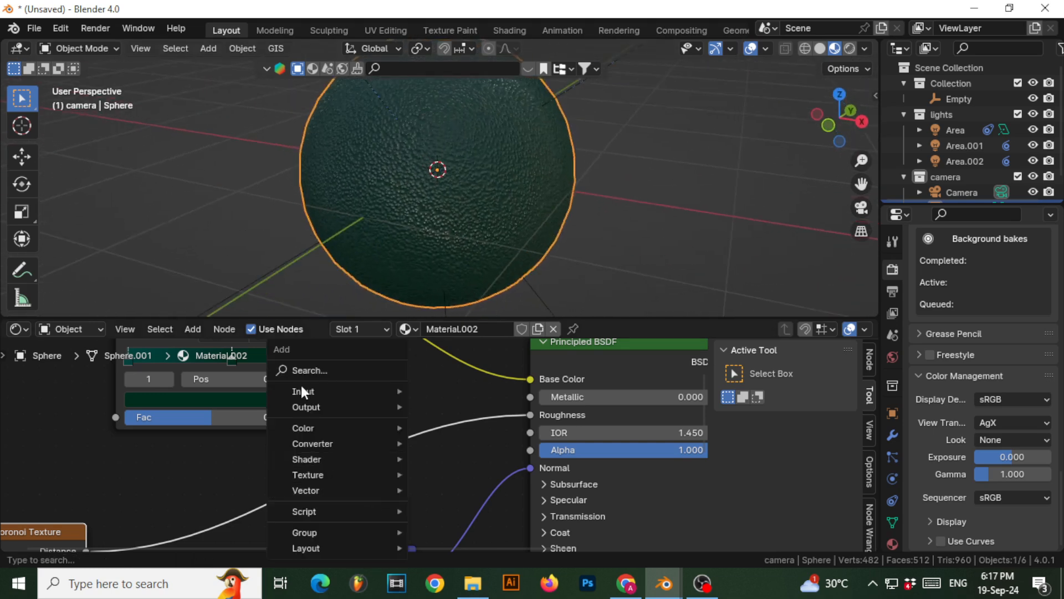
pyautogui.click(302, 369)
pyautogui.write('col')
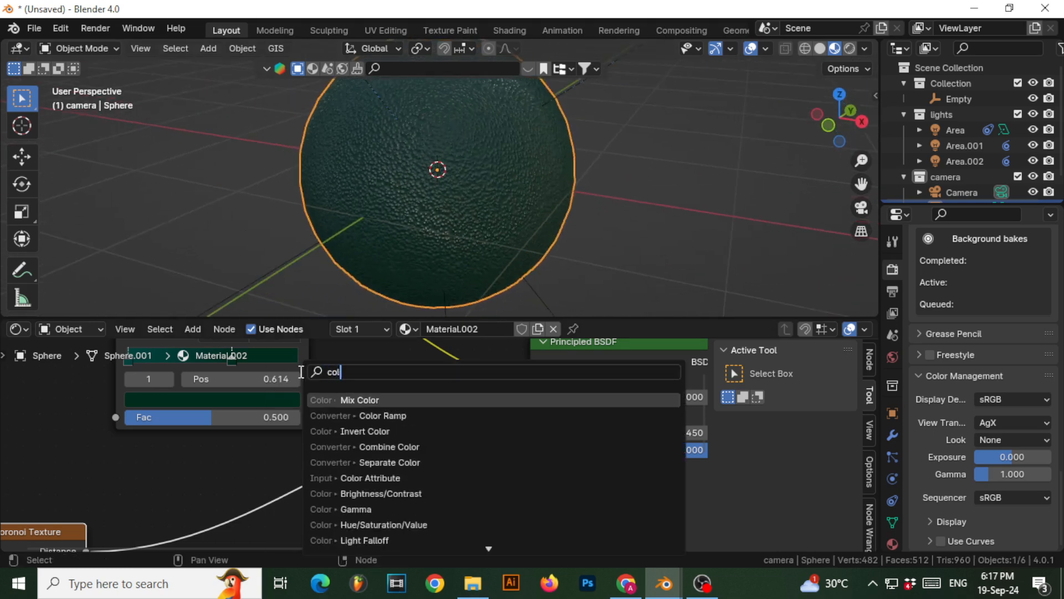
pyautogui.write('or ramp')
pyautogui.press('Return')
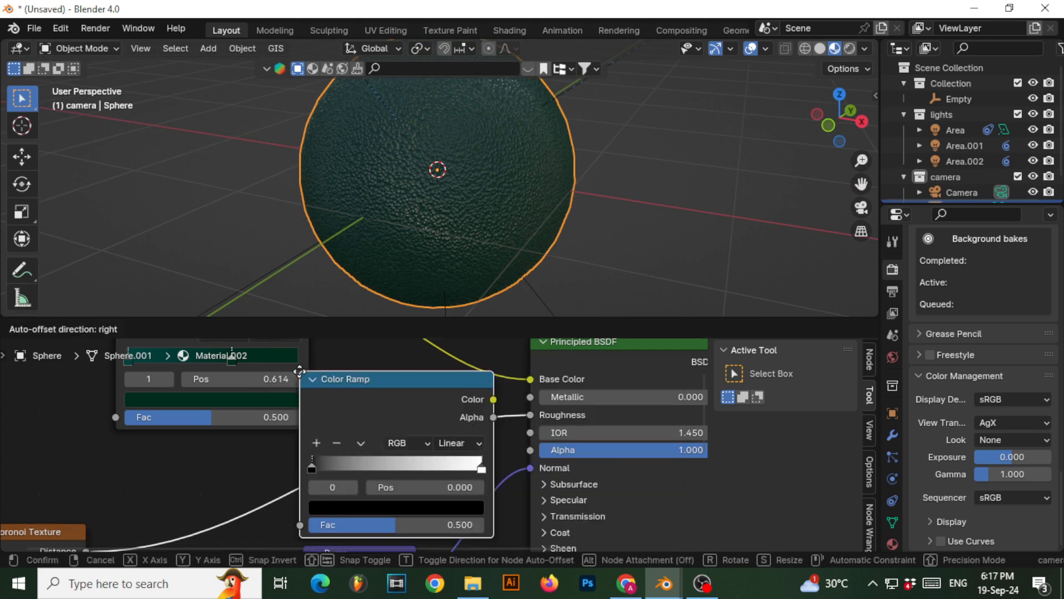
pyautogui.click(255, 424)
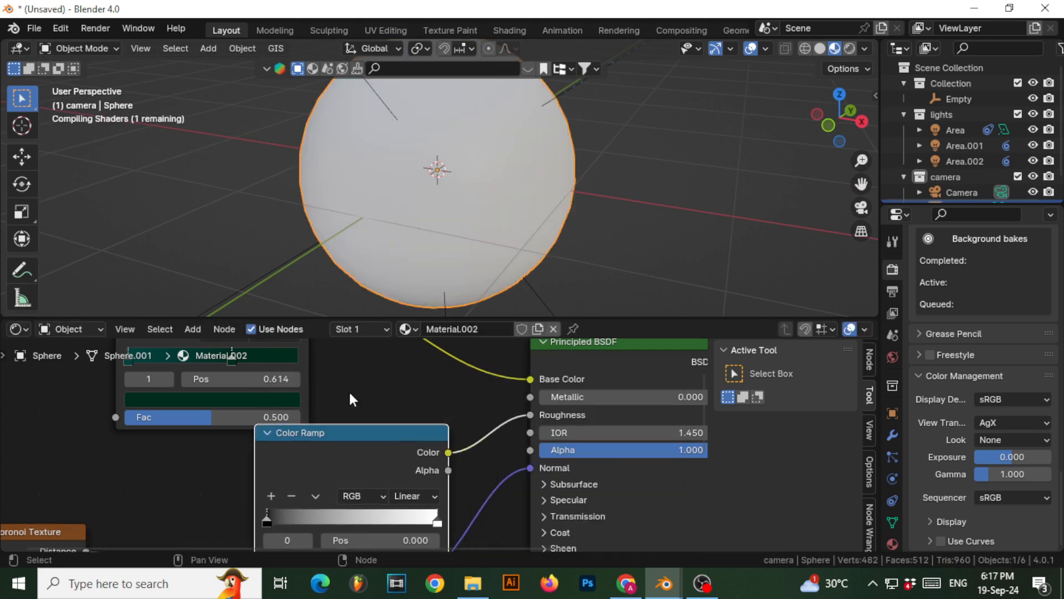
pyautogui.moveTo(327, 443); pyautogui.dragTo(391, 308, button='middle')
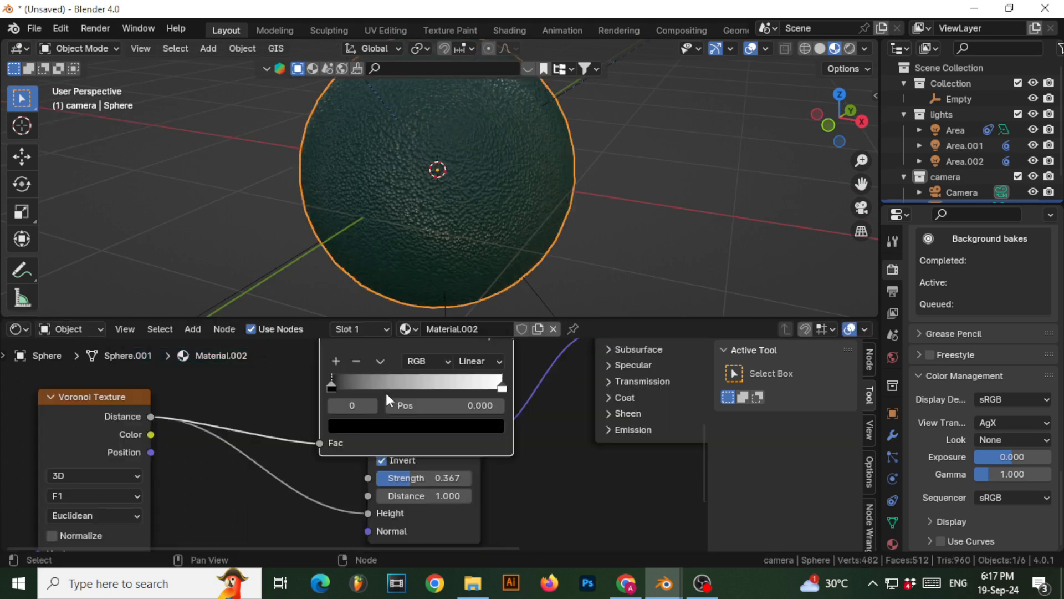
# - Try the roughness Color Ramp's white stop at position 0.782 and return it to 1.000
pyautogui.moveTo(386, 404); pyautogui.dragTo(367, 497, button='middle')
pyautogui.moveTo(316, 478)
pyautogui.mouseDown()
pyautogui.moveTo(505, 481)
pyautogui.moveTo(290, 487)
pyautogui.mouseUp()
pyautogui.moveTo(484, 481)
pyautogui.mouseDown()
pyautogui.moveTo(434, 476)
pyautogui.moveTo(454, 454)
pyautogui.moveTo(351, 455)
pyautogui.moveTo(314, 463)
pyautogui.moveTo(319, 477)
pyautogui.moveTo(304, 471)
pyautogui.moveTo(421, 476)
pyautogui.mouseUp()
pyautogui.moveTo(483, 442); pyautogui.dragTo(437, 480, button='middle')
pyautogui.scroll(7, 454, 233)
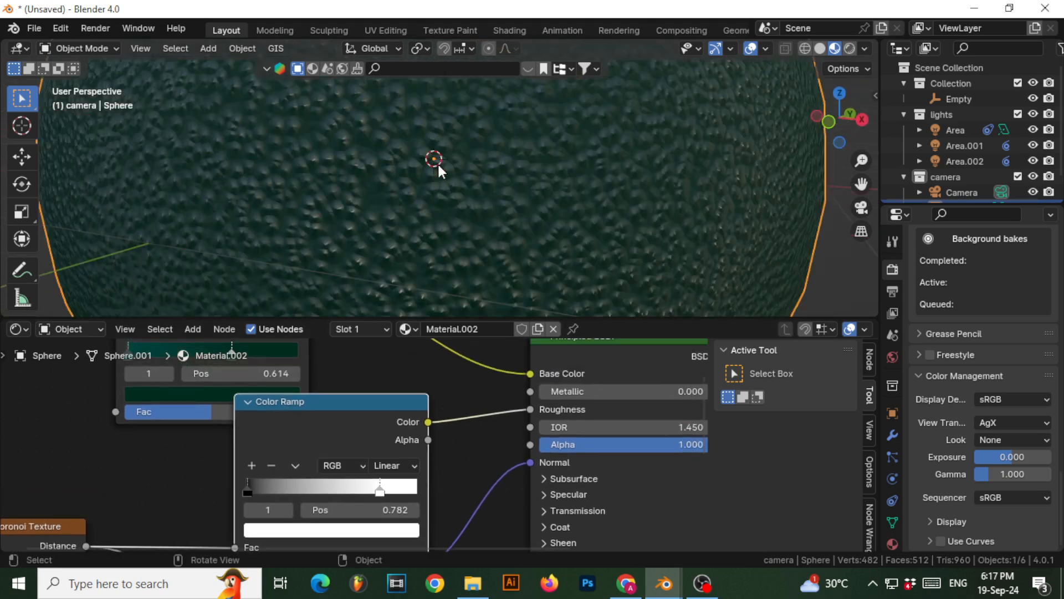
pyautogui.scroll(-4, 437, 169)
pyautogui.moveTo(379, 493); pyautogui.dragTo(443, 494)
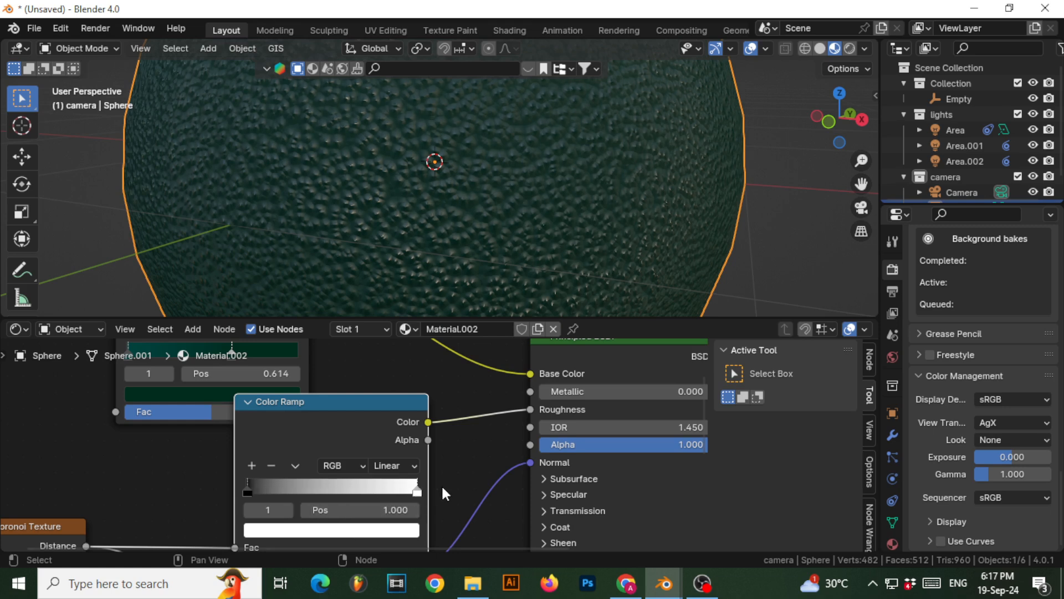
# - Try shifting the roughness Color Ramp's black stop to position 0.027 and return it to 0.000
pyautogui.scroll(-5, 391, 176)
pyautogui.moveTo(391, 176); pyautogui.dragTo(381, 158, button='middle')
pyautogui.click(267, 491)
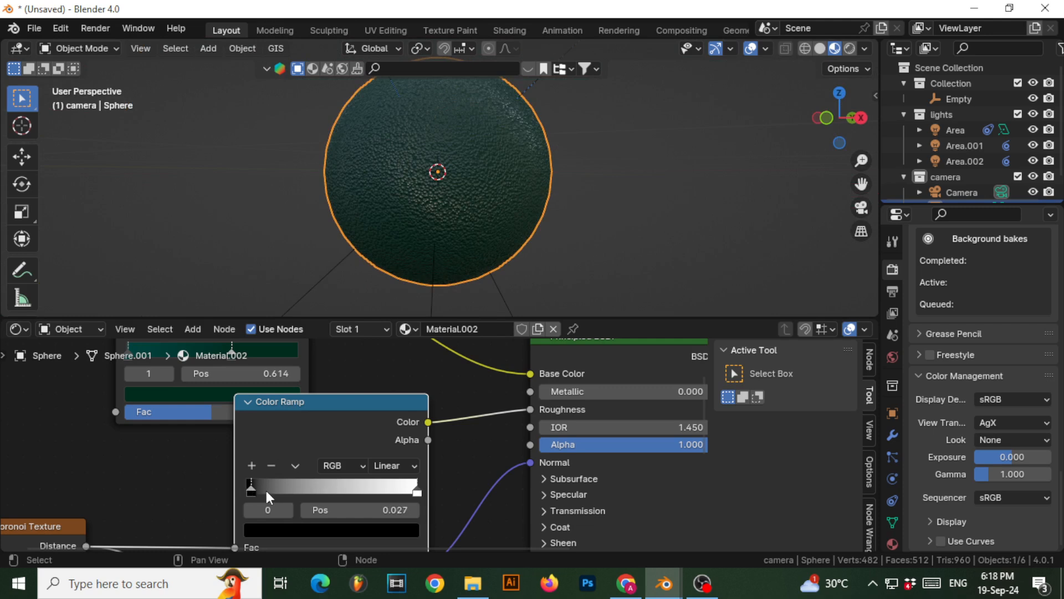
pyautogui.moveTo(367, 125); pyautogui.dragTo(463, 178, button='middle')
pyautogui.scroll(-4, 420, 184)
pyautogui.scroll(7, 460, 177)
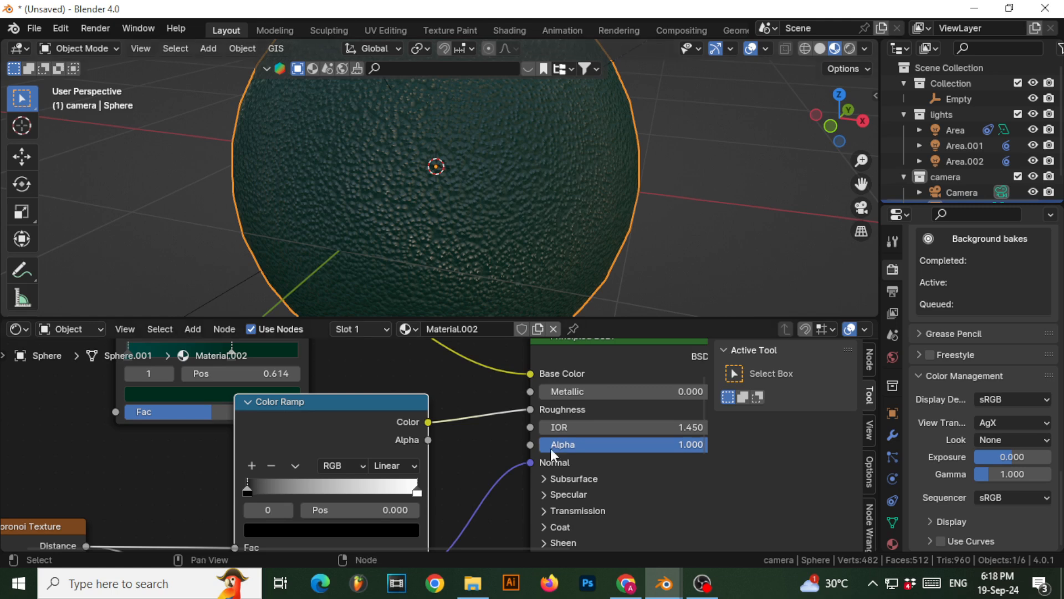
# - Disconnect the Color Ramp from the Principled BSDF's Roughness and set the Roughness value to 0.273
pyautogui.moveTo(531, 409); pyautogui.dragTo(476, 416)
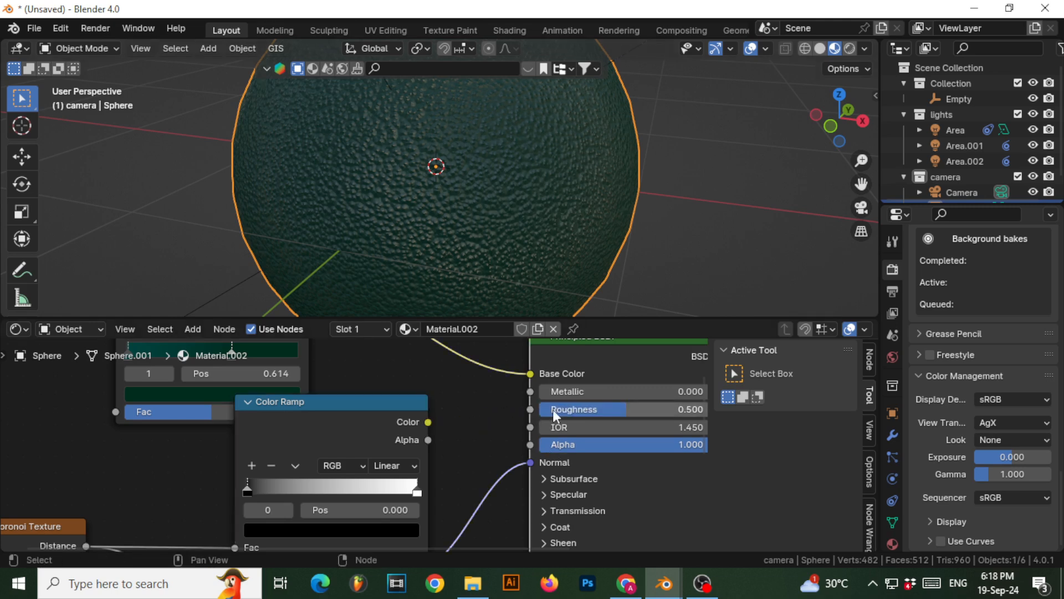
pyautogui.moveTo(624, 409)
pyautogui.mouseDown()
pyautogui.moveTo(542, 409)
pyautogui.moveTo(587, 409)
pyautogui.mouseUp()
pyautogui.scroll(-2, 570, 382)
# - Deselect the sphere and examine its glossy bumpy surface up close, from other angles and as a whole
pyautogui.scroll(-7, 444, 213)
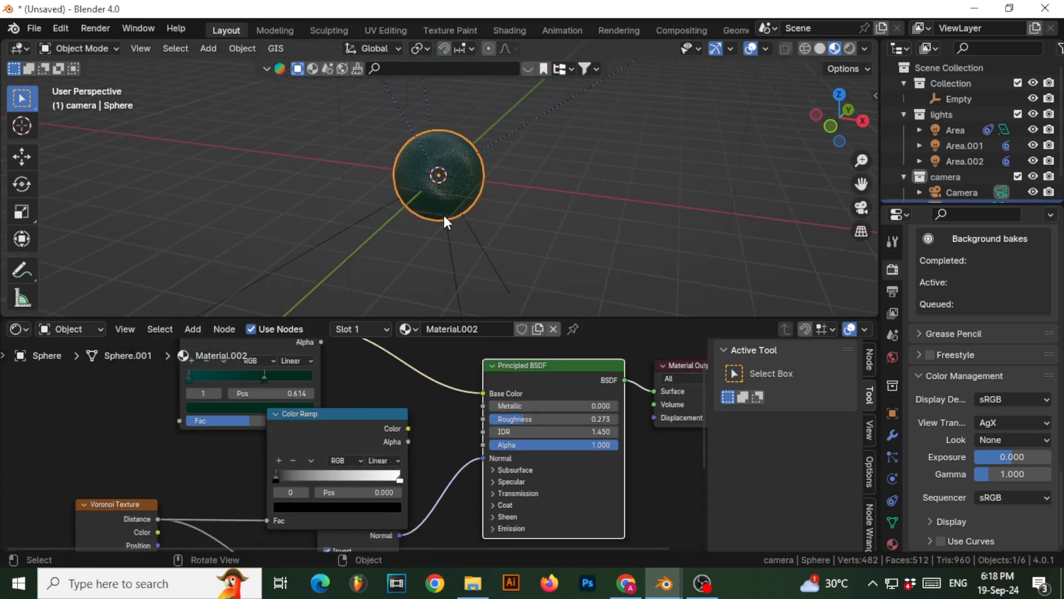
pyautogui.click(533, 163)
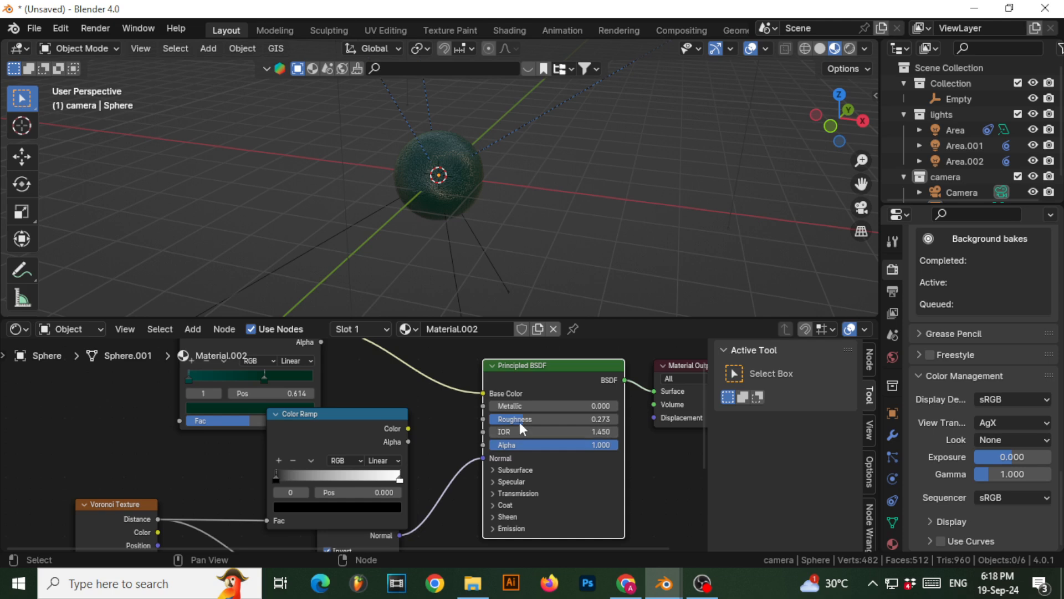
pyautogui.scroll(5, 463, 157)
pyautogui.scroll(8, 461, 151)
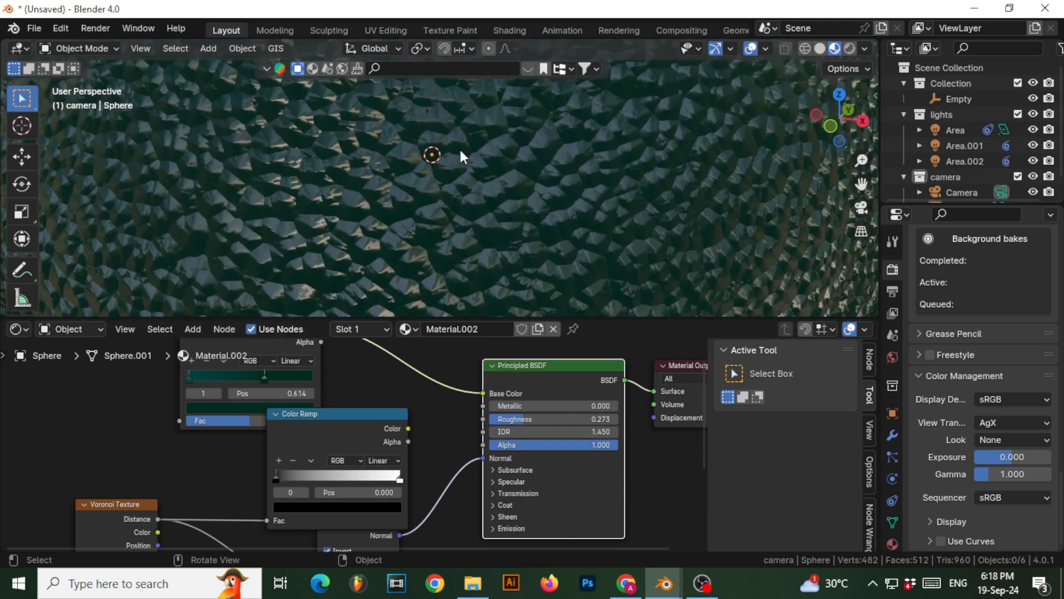
pyautogui.keyDown('shift'); pyautogui.moveTo(453, 157); pyautogui.dragTo(419, 259, button='middle'); pyautogui.keyUp('shift')
pyautogui.scroll(-2, 420, 255)
pyautogui.scroll(1, 420, 255)
pyautogui.scroll(2, 420, 258)
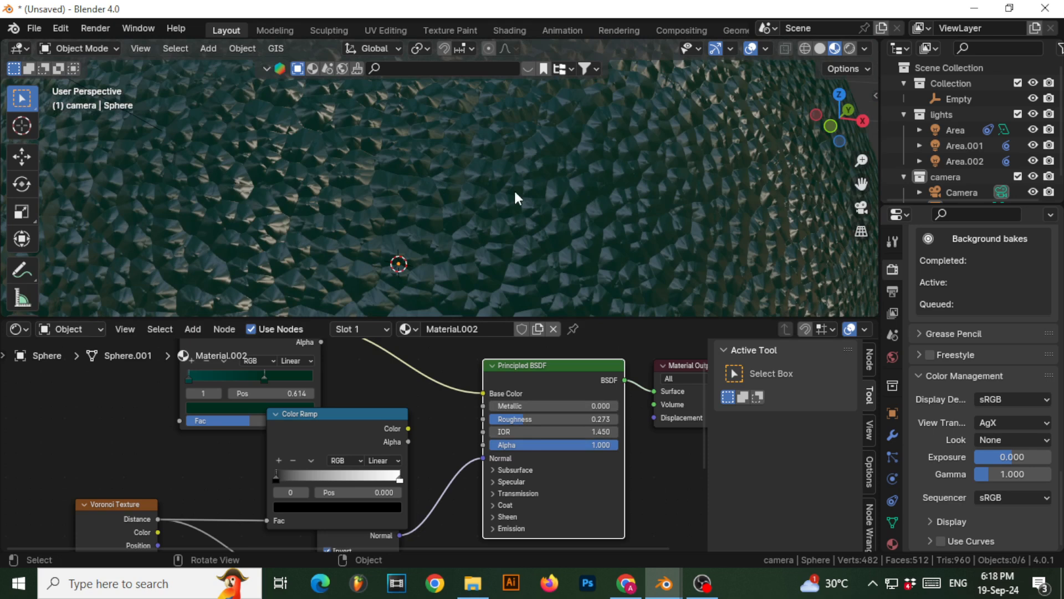
pyautogui.scroll(-2, 465, 199)
pyautogui.scroll(1, 480, 198)
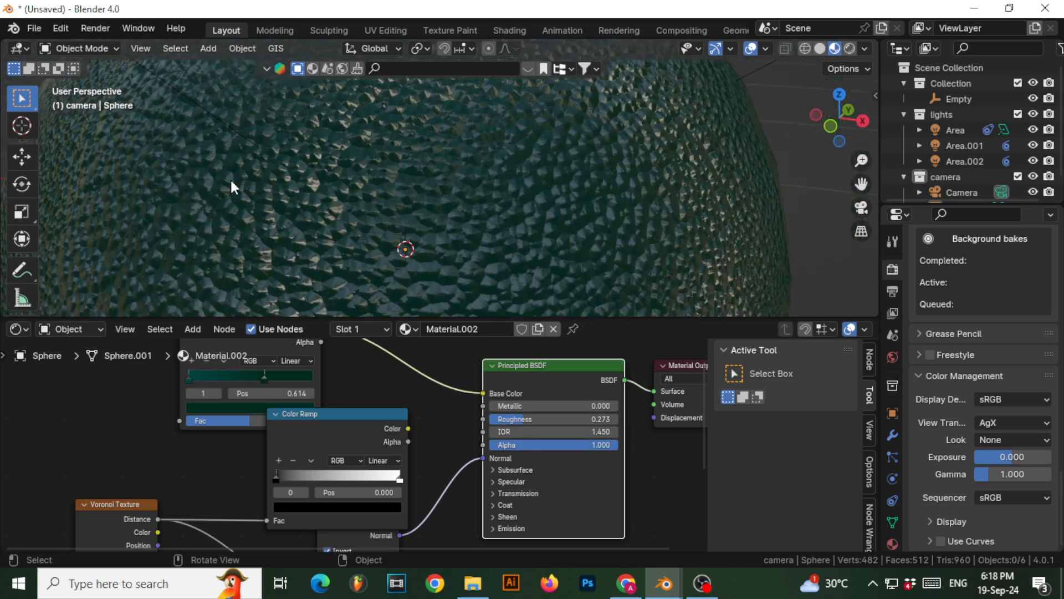
pyautogui.moveTo(311, 184); pyautogui.dragTo(408, 231, button='middle')
pyautogui.scroll(-3, 338, 188)
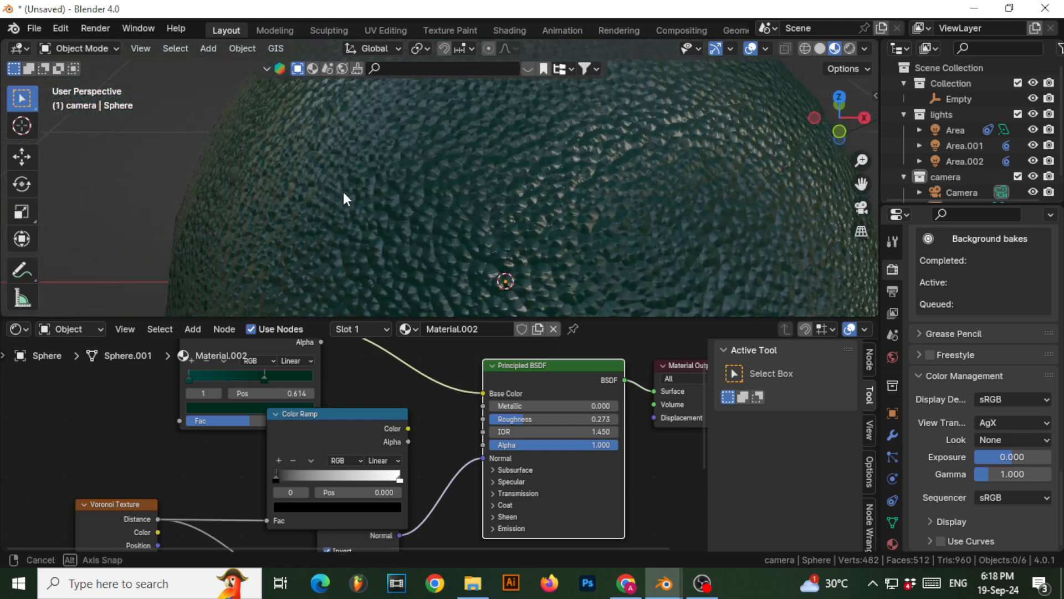
pyautogui.scroll(-10, 323, 171)
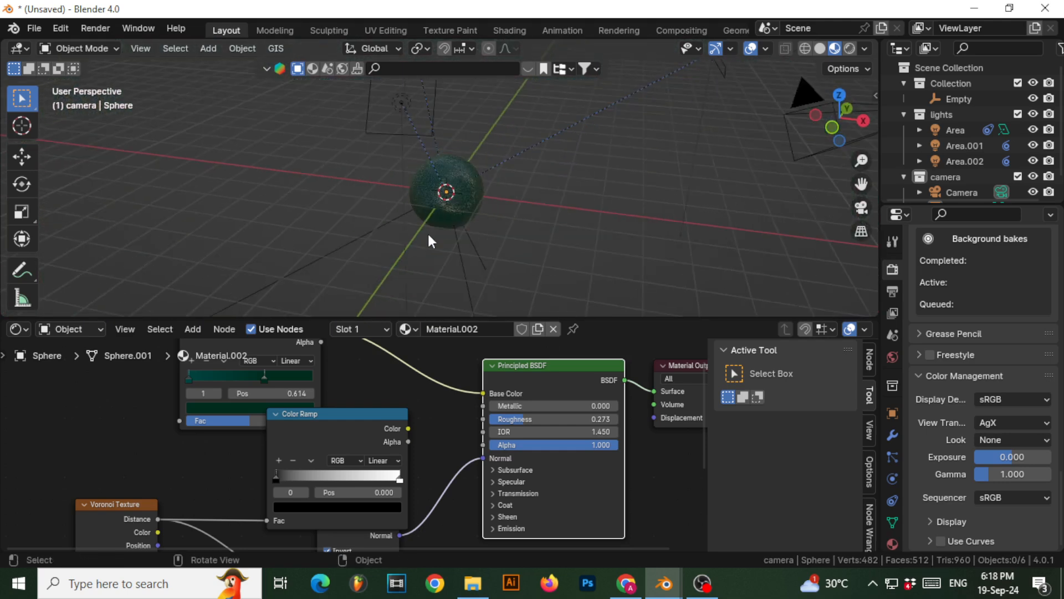
pyautogui.moveTo(439, 241); pyautogui.dragTo(425, 235, button='middle')
pyautogui.scroll(3, 424, 236)
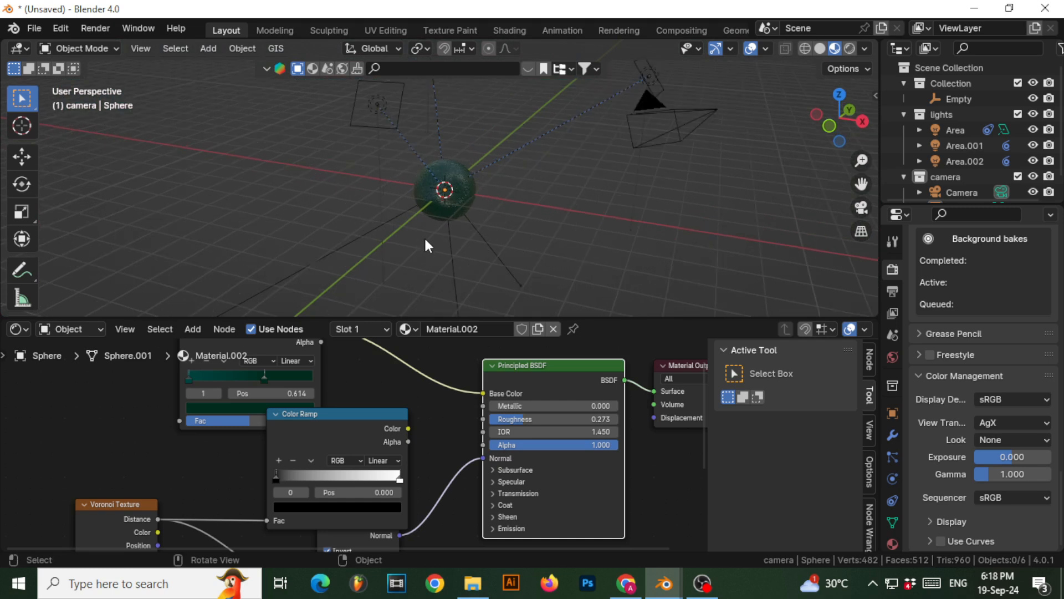
pyautogui.scroll(5, 426, 244)
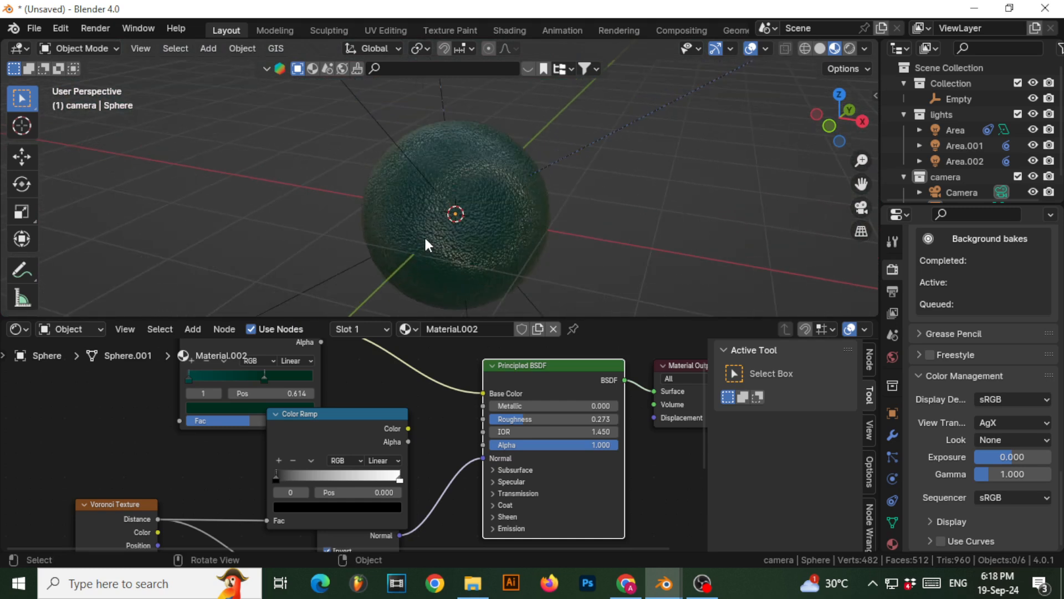
pyautogui.scroll(3, 426, 244)
pyautogui.keyDown('shift'); pyautogui.moveTo(427, 242); pyautogui.dragTo(403, 207, button='middle'); pyautogui.keyUp('shift')
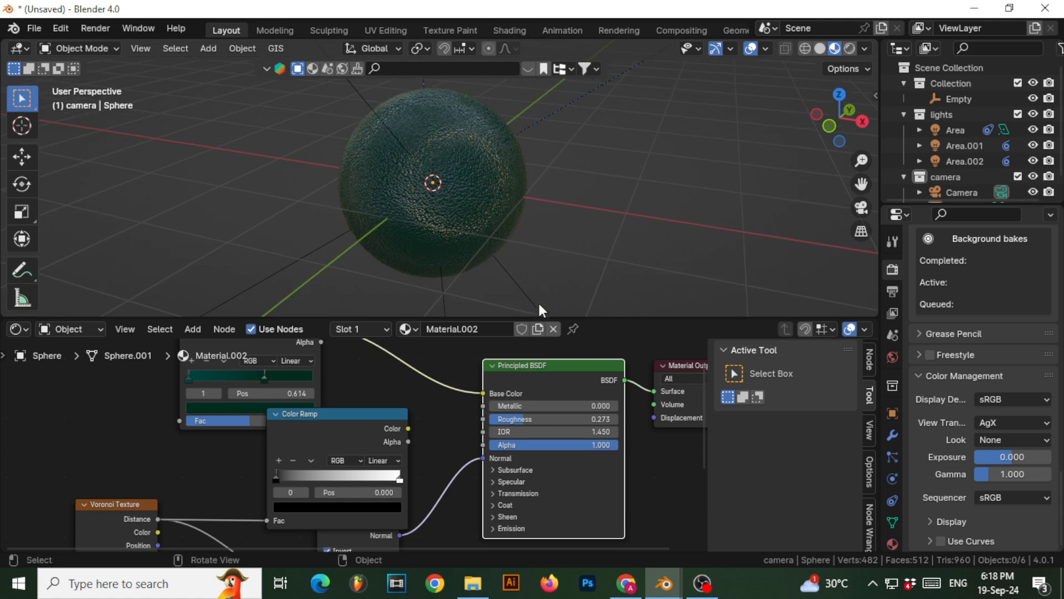